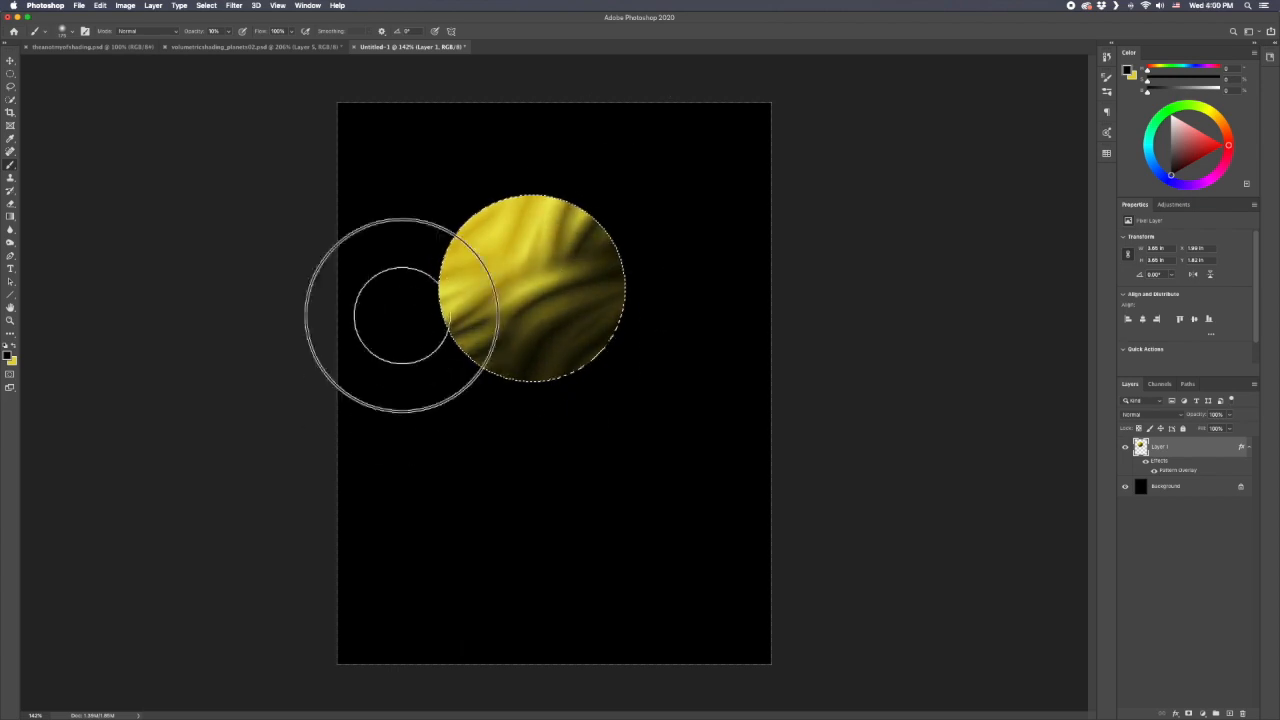
Step: Brush a soft white highlight onto the planet's brightest upper area at 10% opacity, and clear the selection
key("d")
key("x")
left_click(494, 234)
key("super+d")
key("u")
left_click(146, 31)
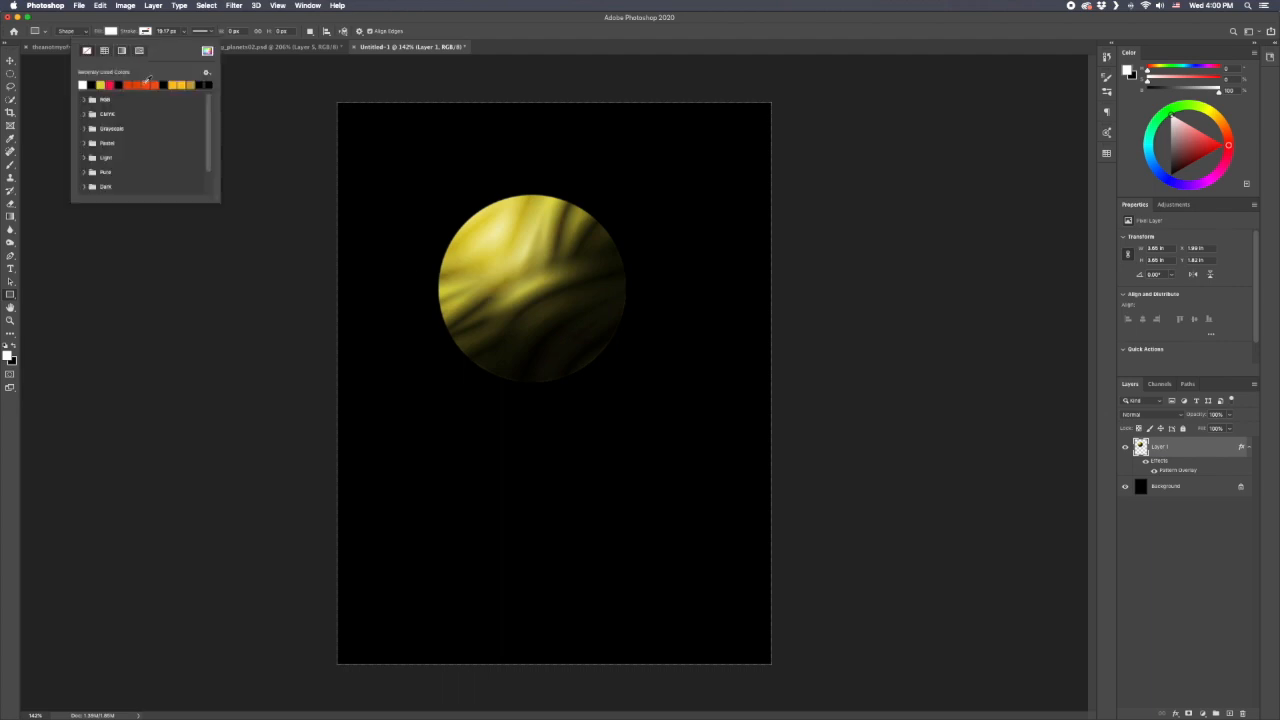
left_click(139, 50)
left_click(139, 51)
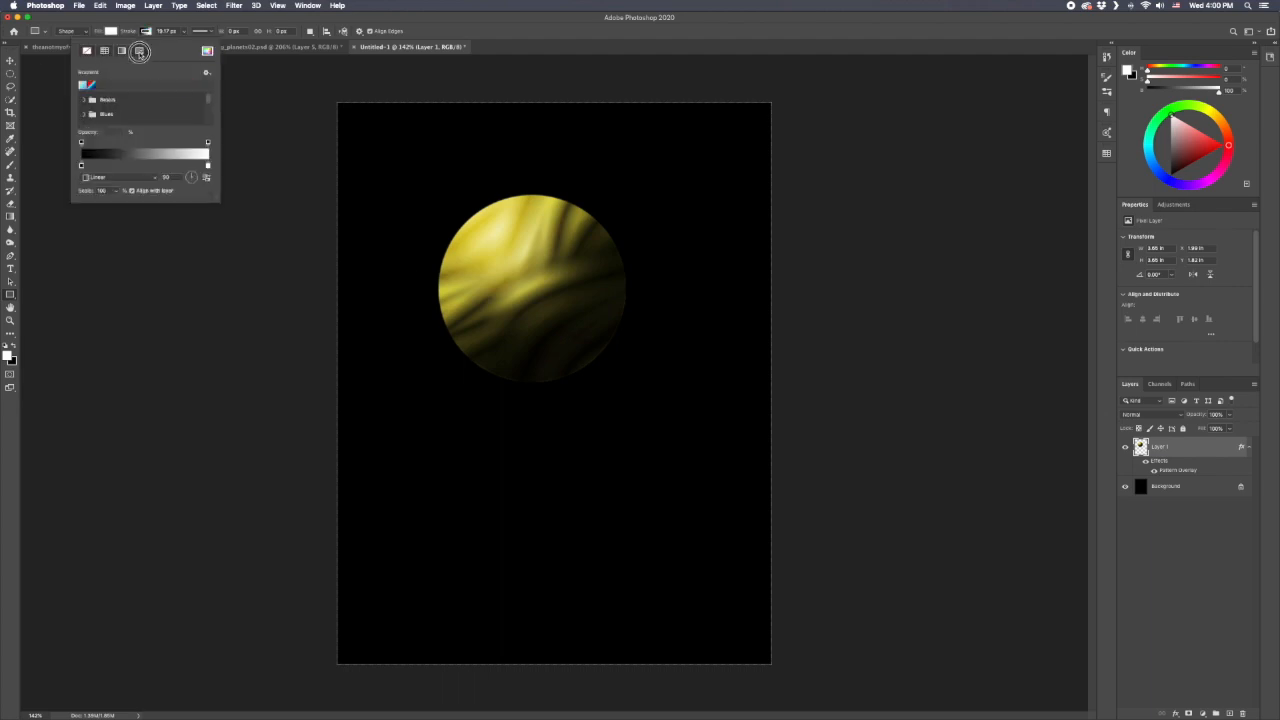
Step: Draw a wide, flat elliptical selection across the planet, rotate it about 24° counterclockwise and centre it over the planet
key("m")
mouse_move(416, 288)
left_mouse_down()
mouse_move(674, 331)
mouse_move(680, 371)
mouse_move(689, 343)
left_mouse_up()
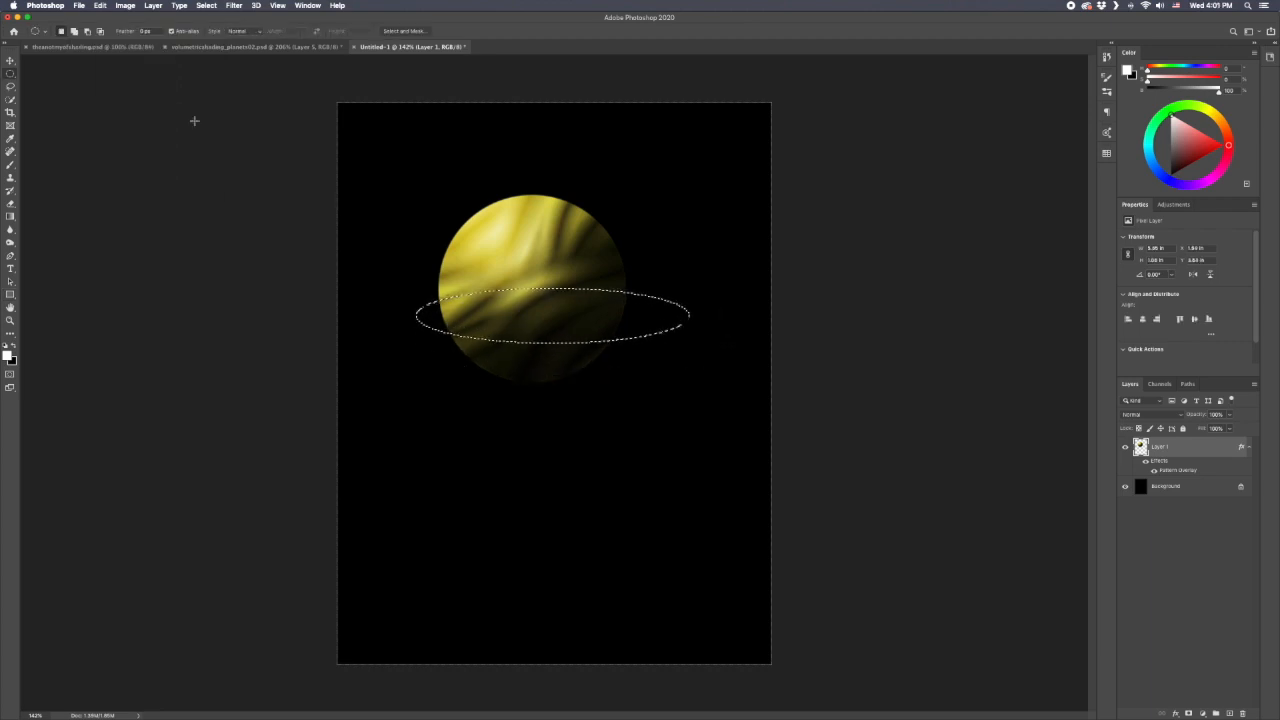
left_click(206, 5)
left_click(228, 190)
left_click_drag(706, 316, 704, 251)
left_click_drag(603, 305, 583, 287)
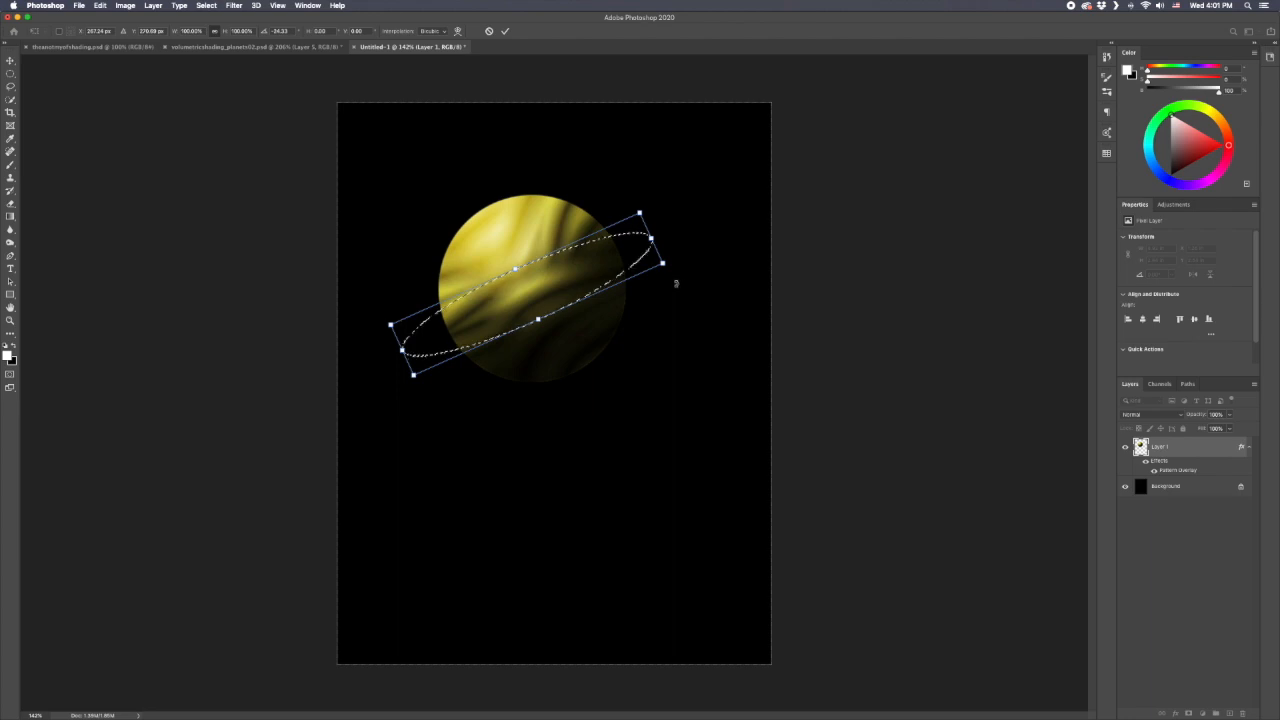
key("Return")
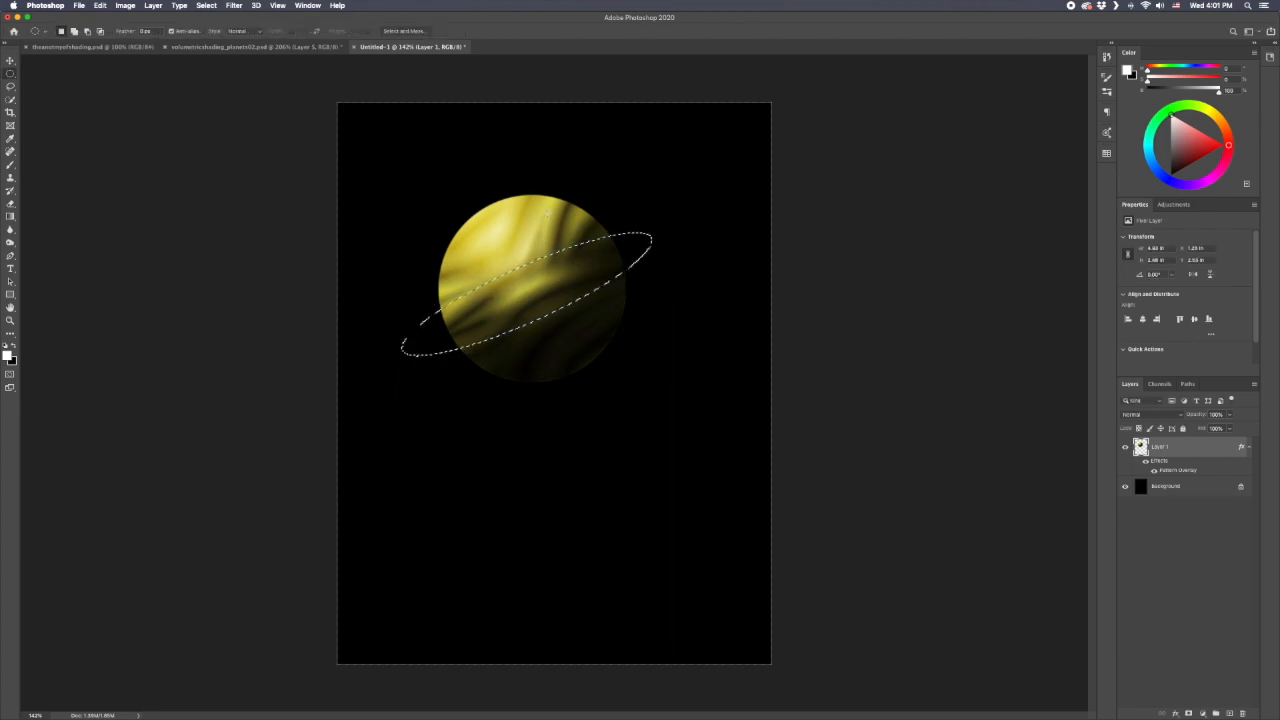
left_click_drag(527, 315, 533, 309)
Step: Add a new layer above the planet layer and make bright blue the foreground colour
left_click(1230, 713)
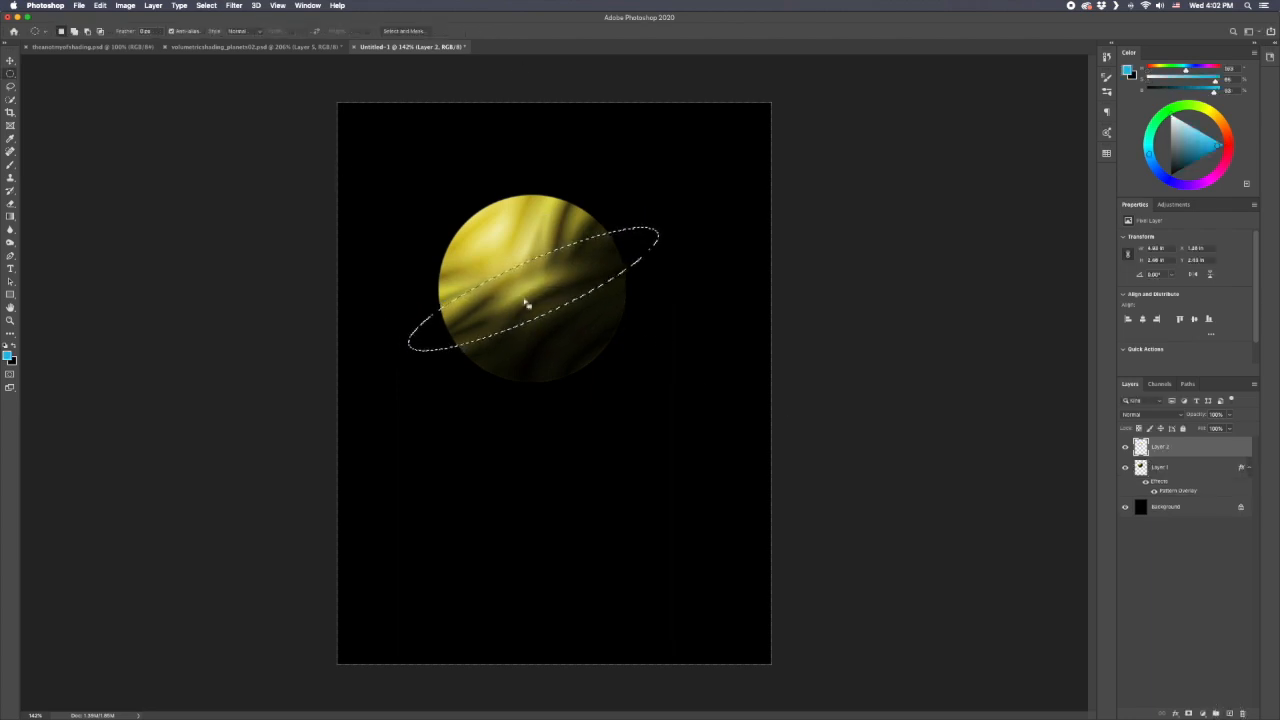
left_click(100, 5)
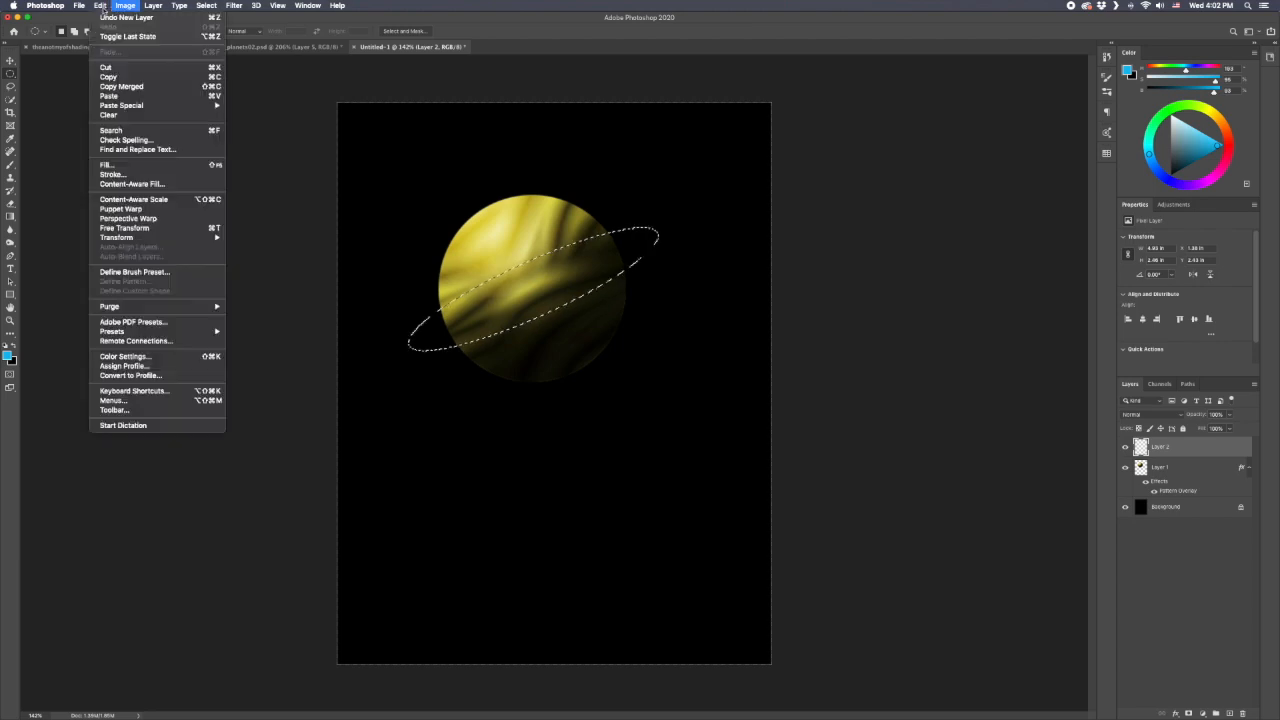
left_click(112, 174)
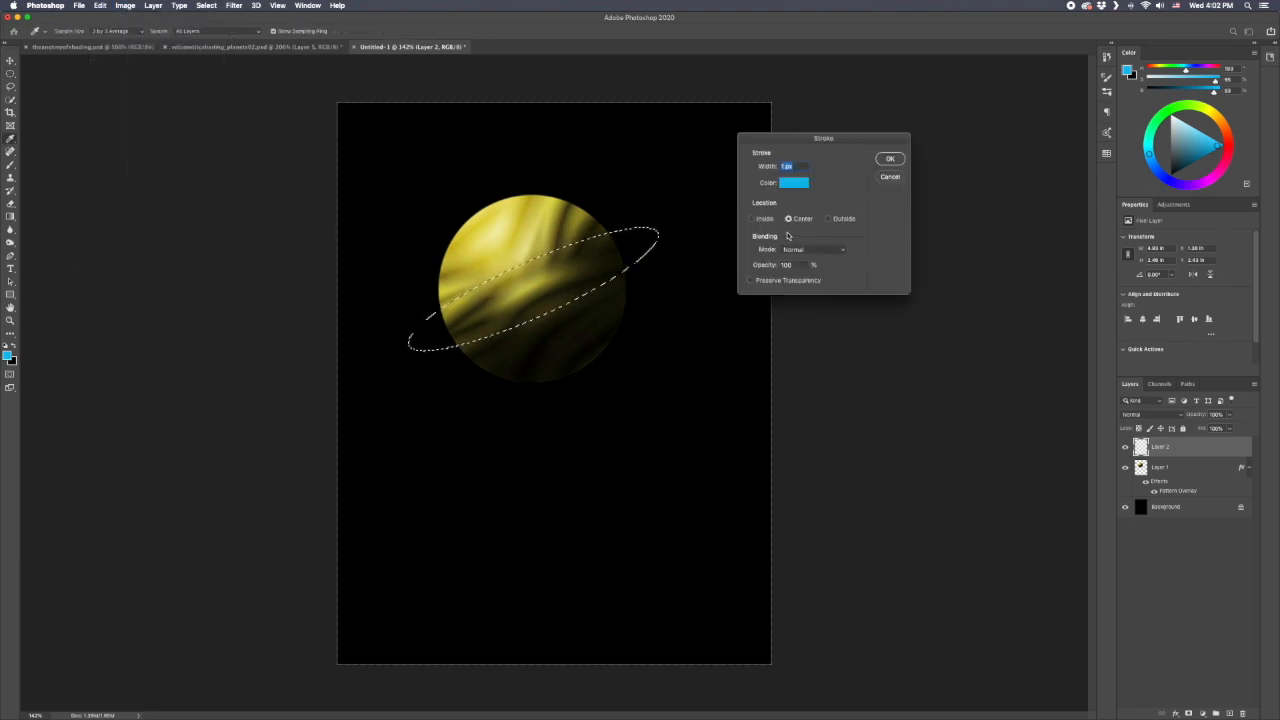
left_click(890, 177)
Step: Fill the tilted elliptical selection with the blue foreground colour at 100% opacity
left_click(100, 5)
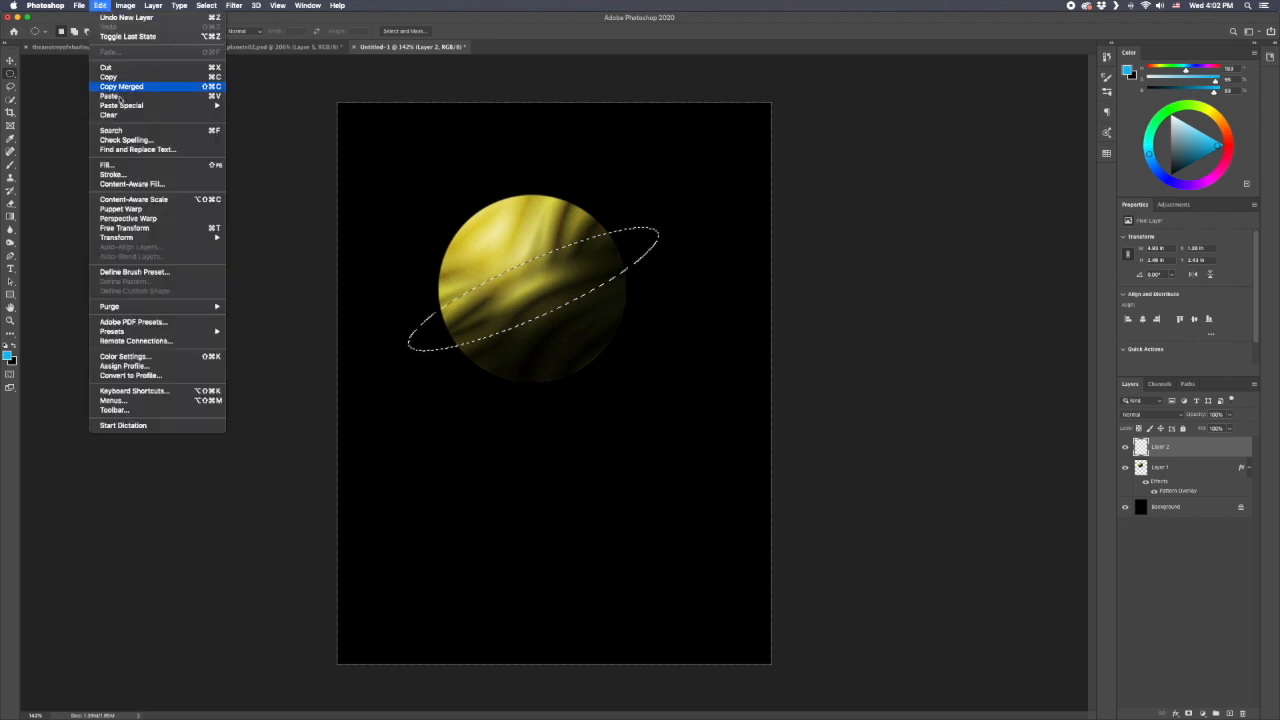
left_click(108, 164)
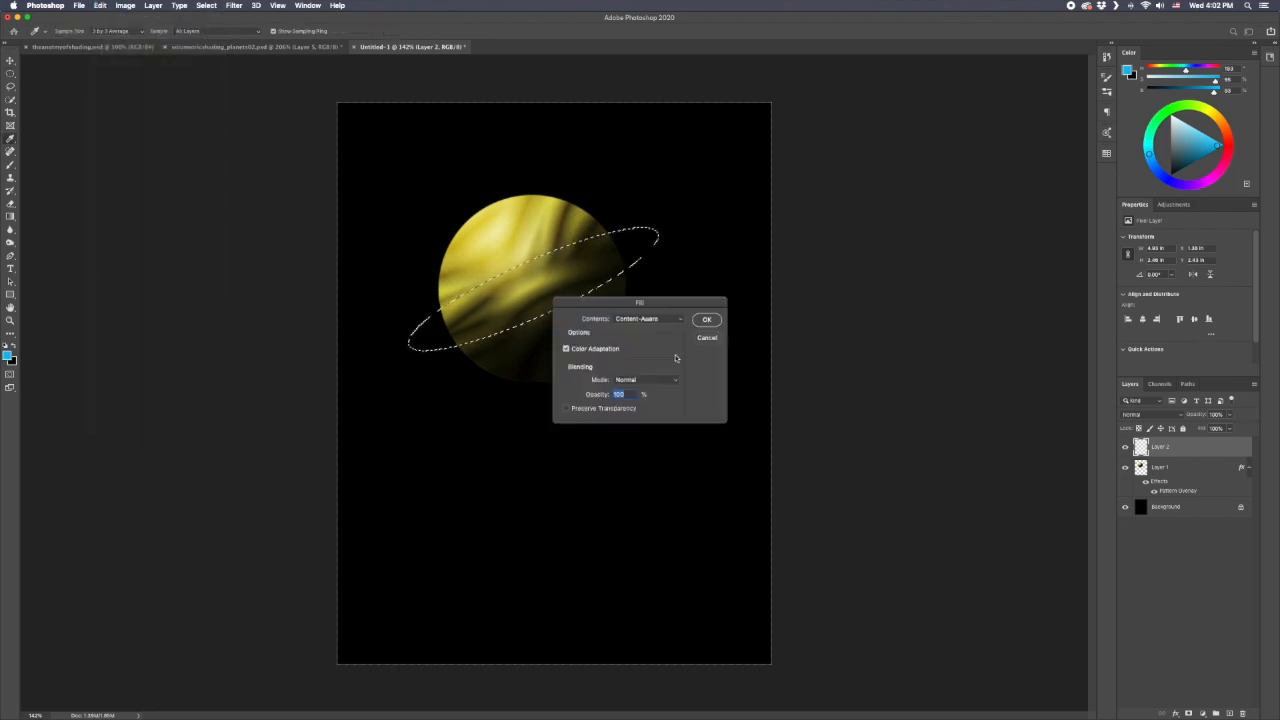
left_click(648, 318)
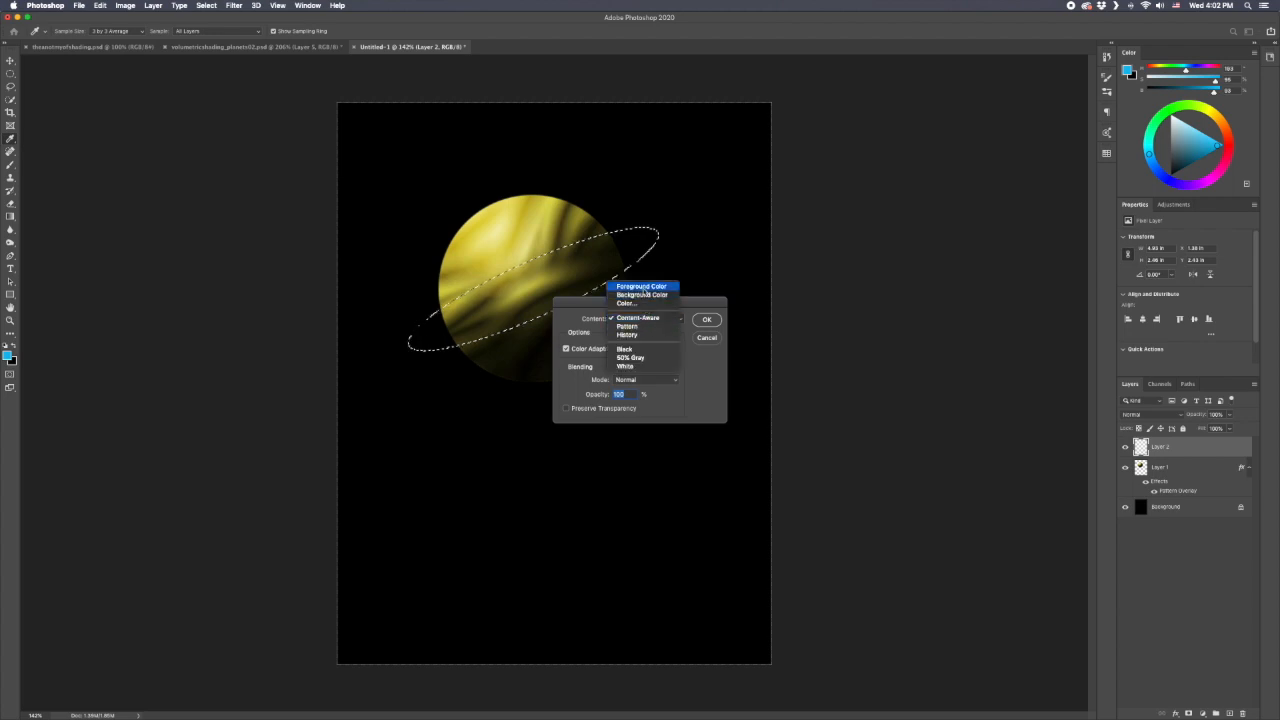
left_click(641, 287)
left_click(701, 320)
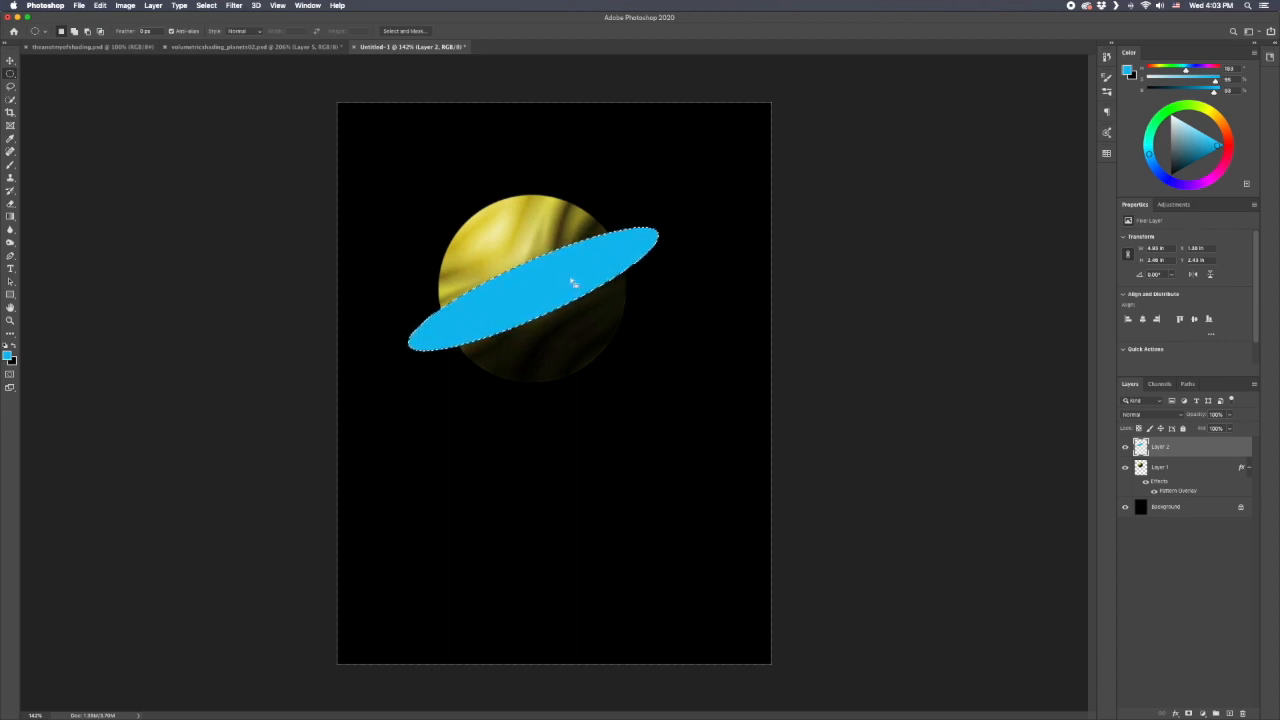
Step: Shift the elliptical selection and scale it to about 84%, placing it near the blue ellipse's upper edge
left_click_drag(531, 297, 520, 288)
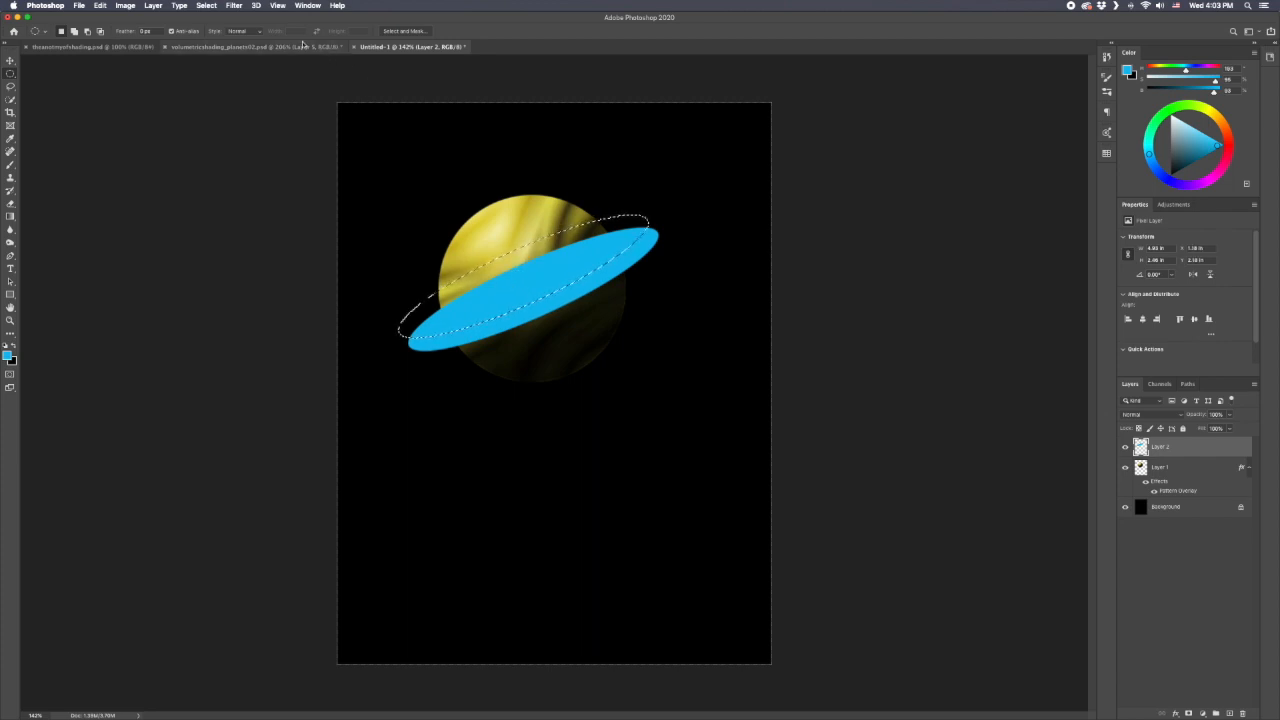
left_click(206, 5)
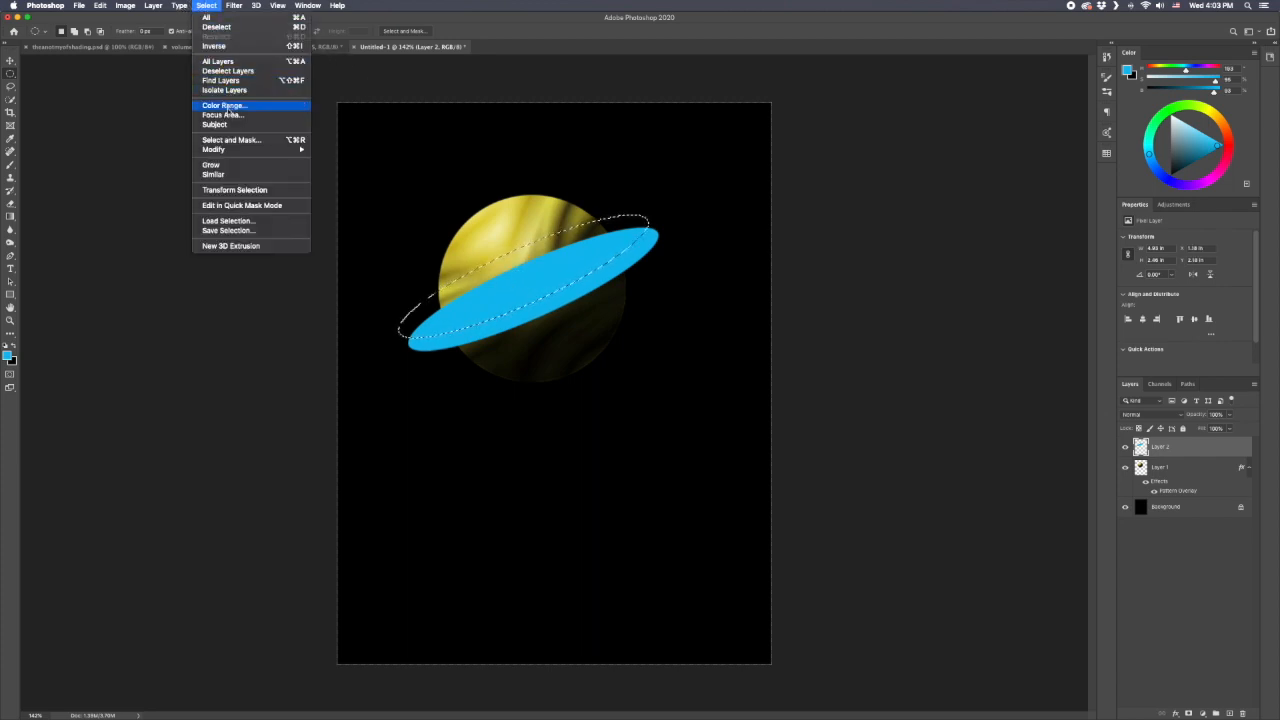
mouse_move(250, 149)
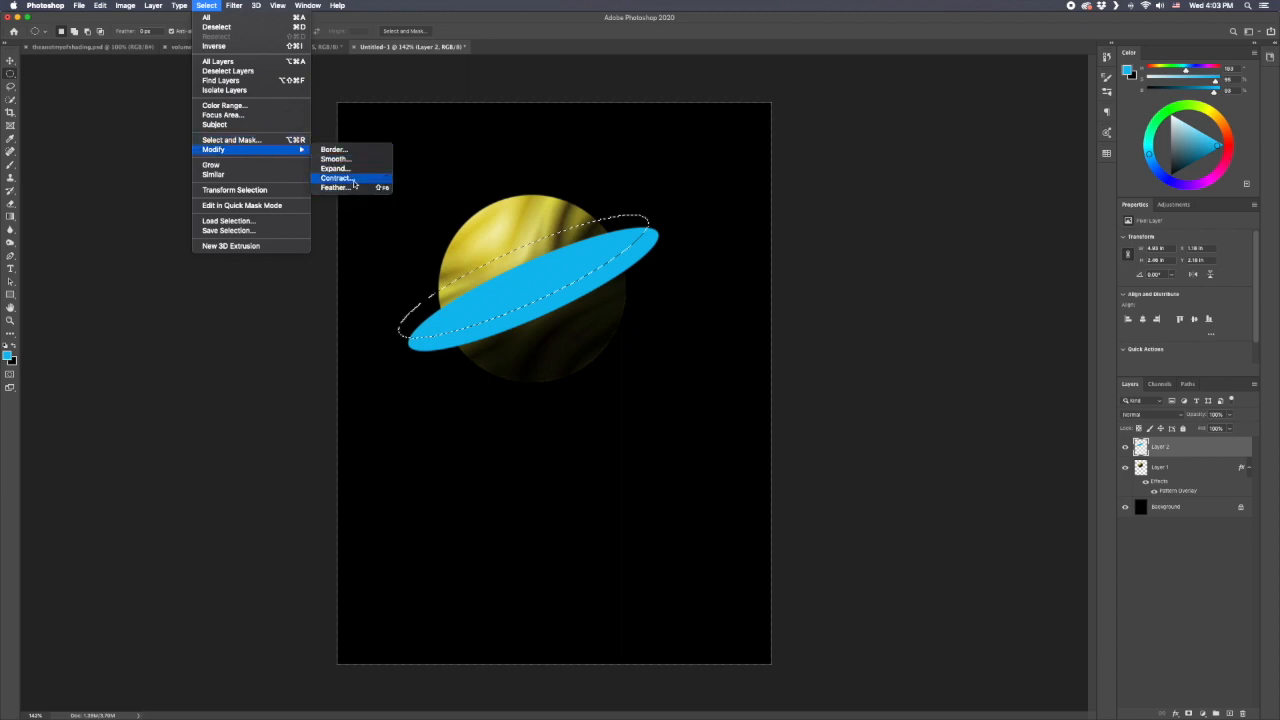
left_click(274, 189)
left_click_drag(397, 213, 411, 220)
left_click_drag(651, 340, 641, 333)
left_click_drag(492, 277, 501, 287)
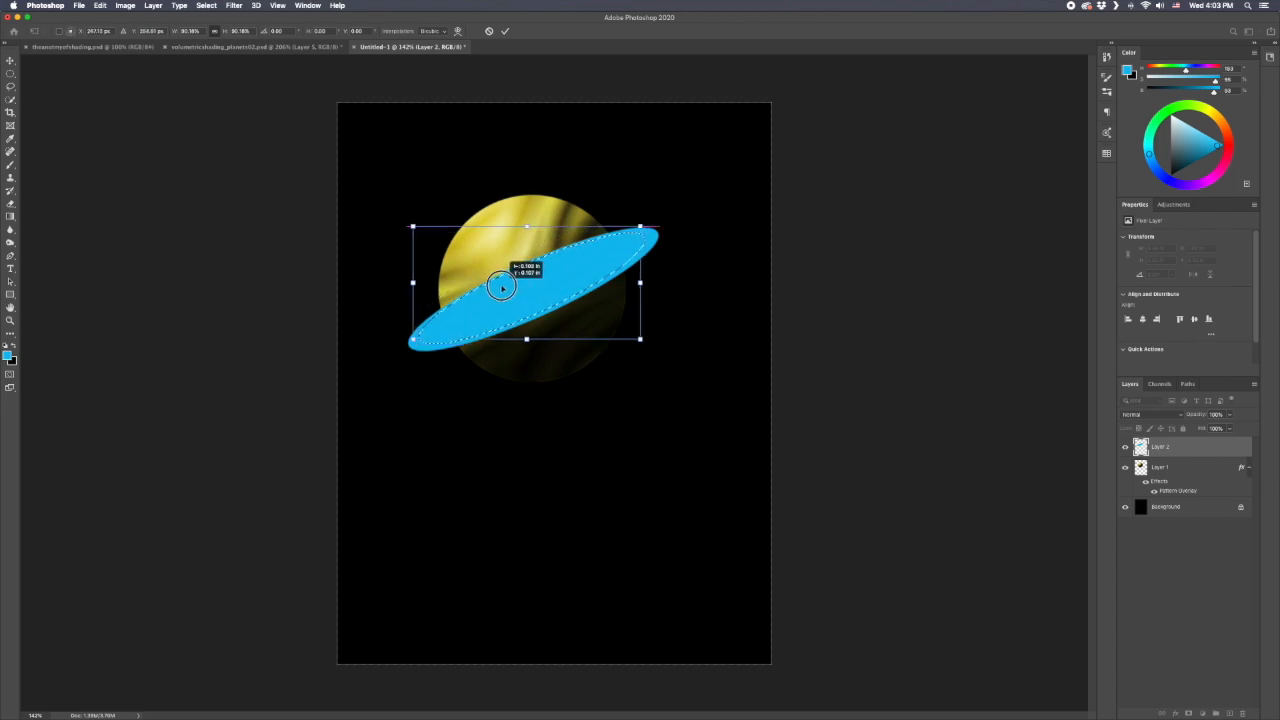
left_click_drag(414, 228, 427, 236)
left_click_drag(514, 294, 509, 289)
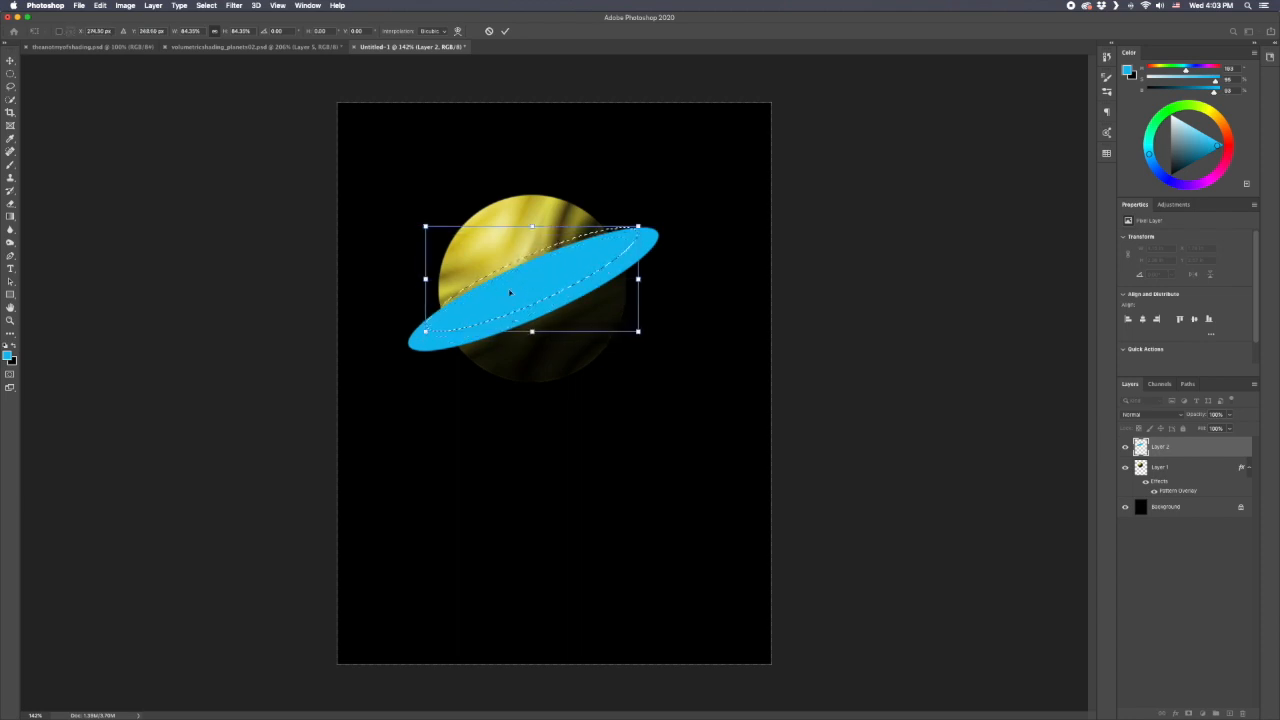
Step: Nudge the smaller selection down inside the blue ellipse and cut out its contents to leave a ring
key("Down")
key("Down")
key("Down")
key("Down")
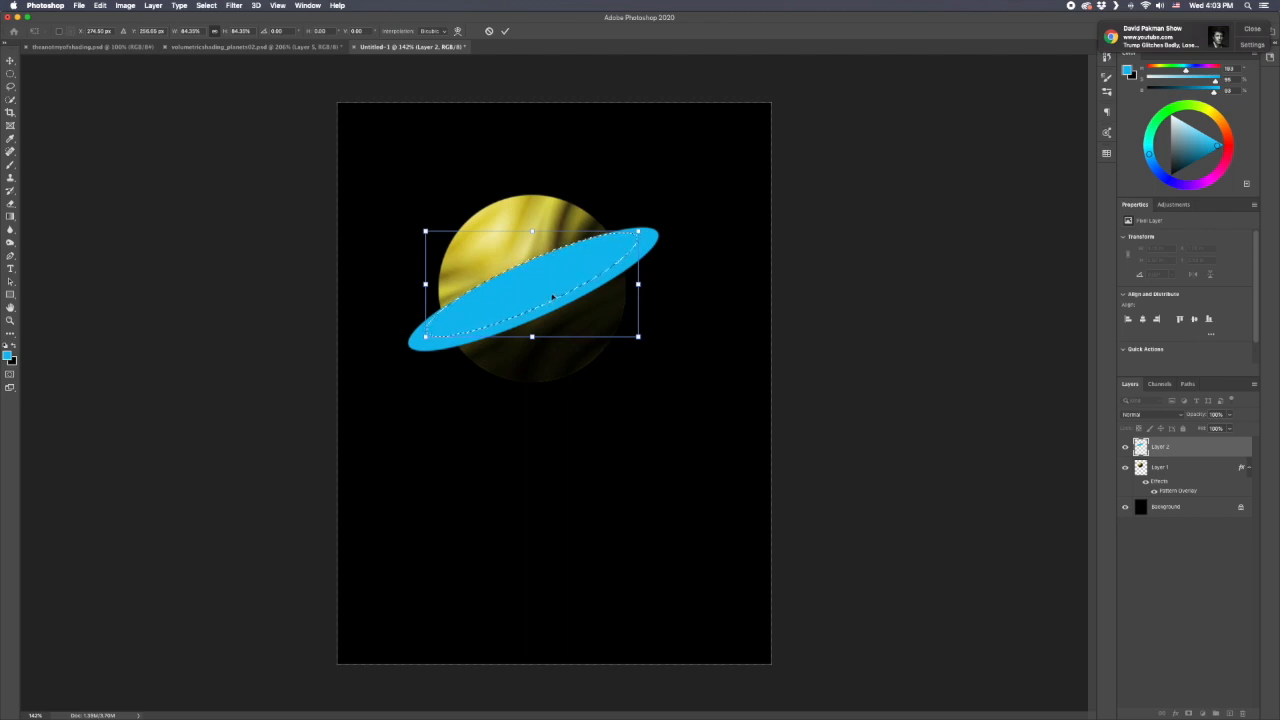
key("Return")
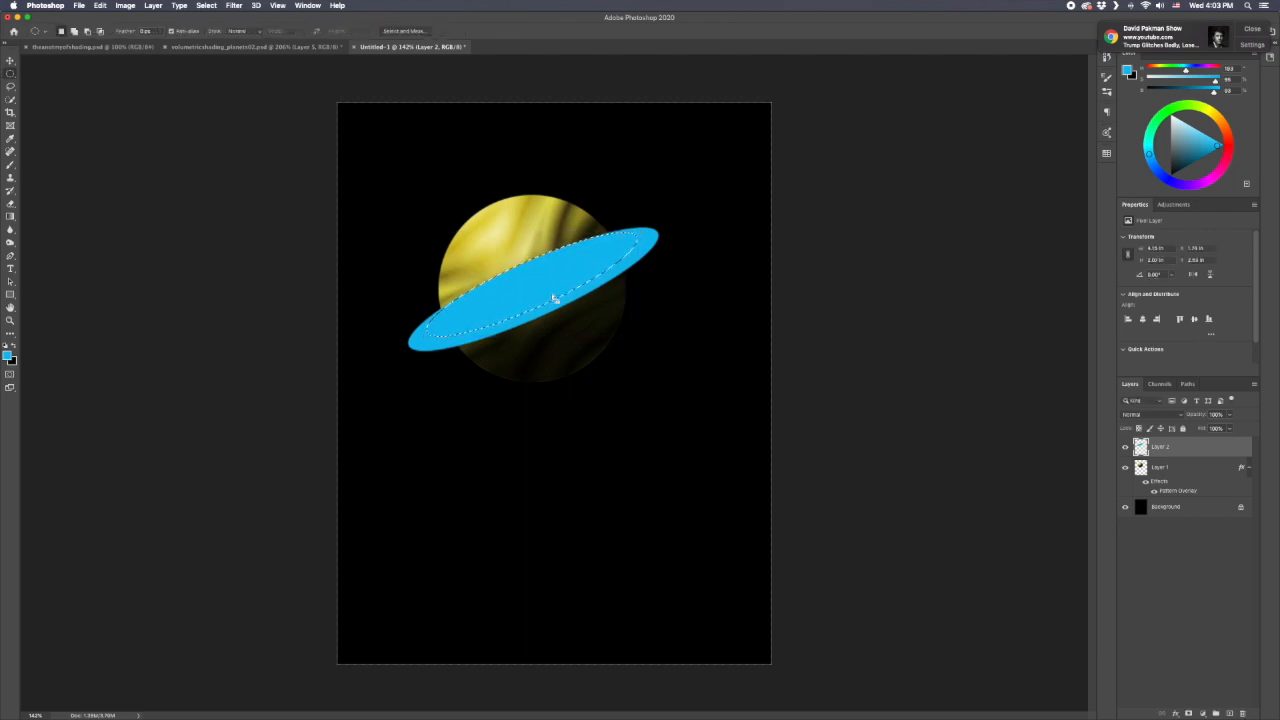
key("super+x")
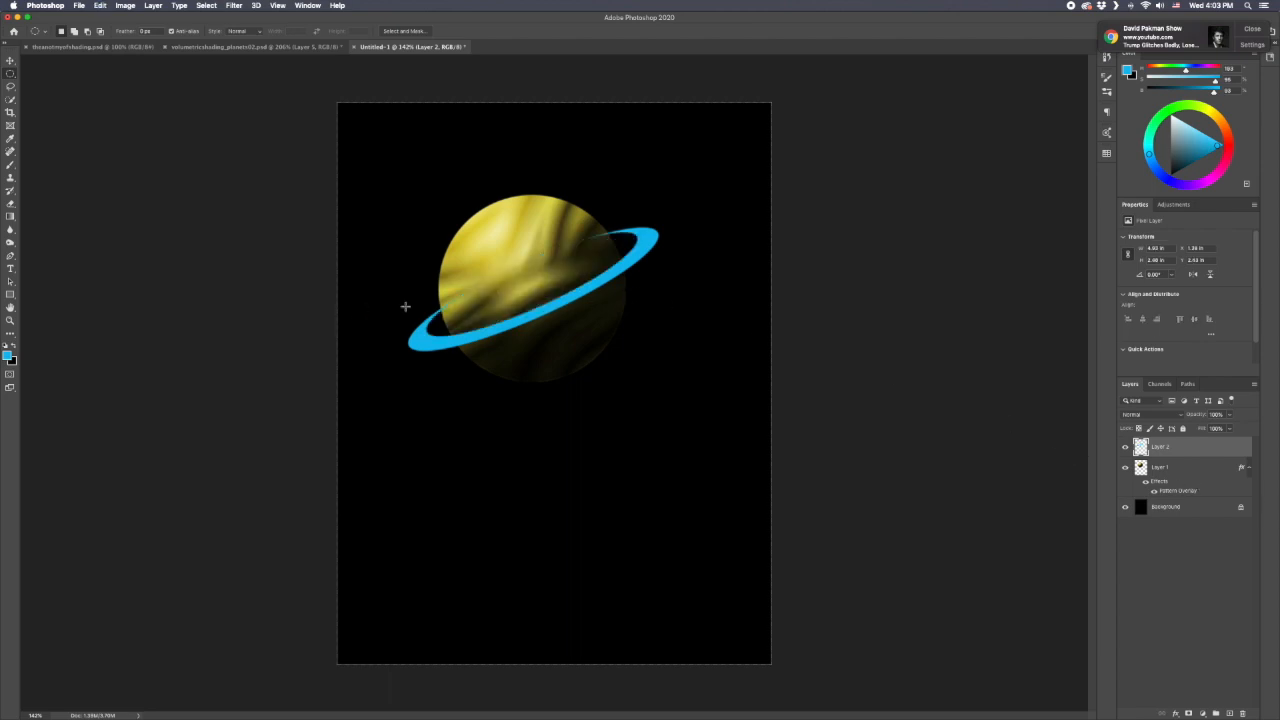
Step: Add a layer mask to the ring layer and paint black at 100% opacity over the ring's back edge on the planet's left side
scroll(500, 276, "up", 5)
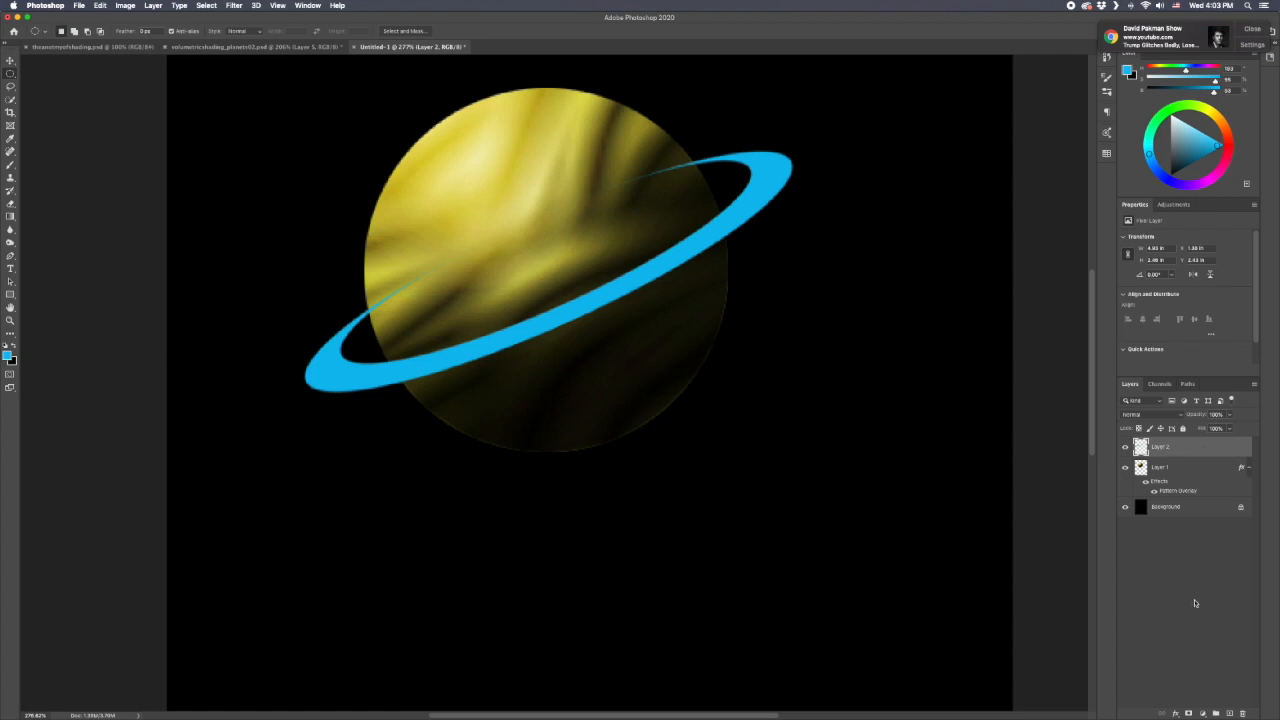
left_click(1188, 713)
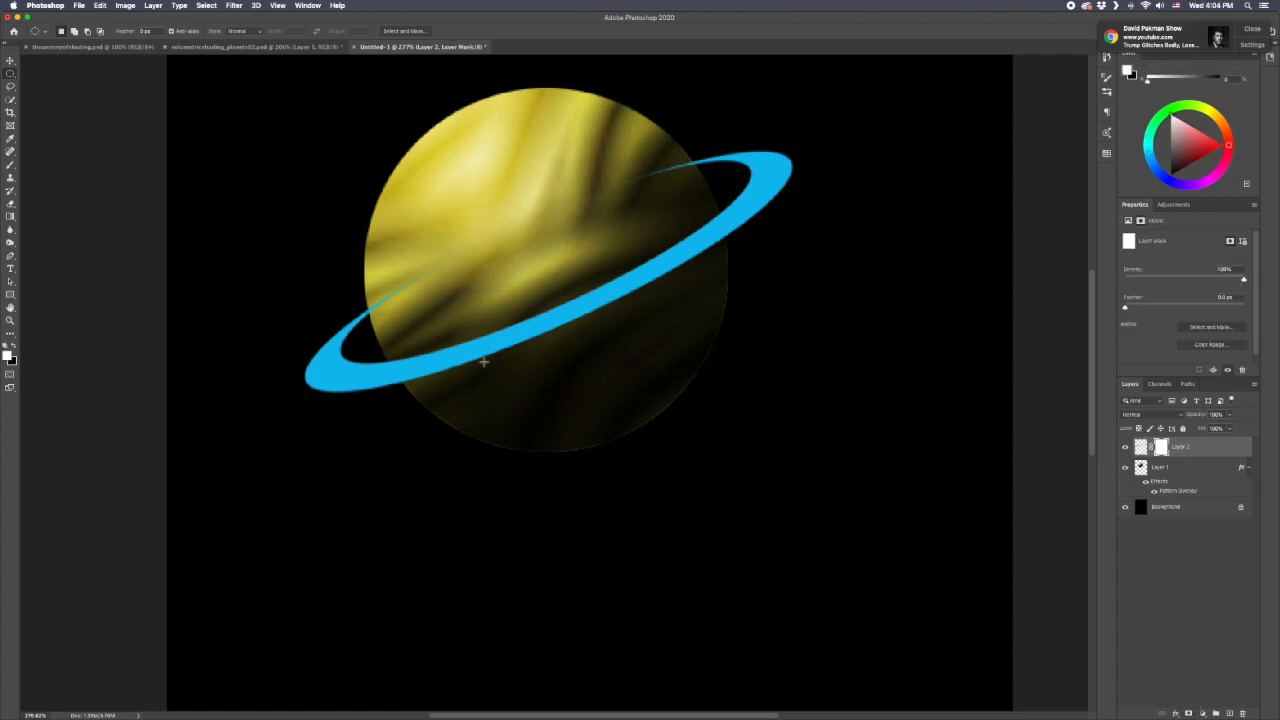
key("x")
key("b")
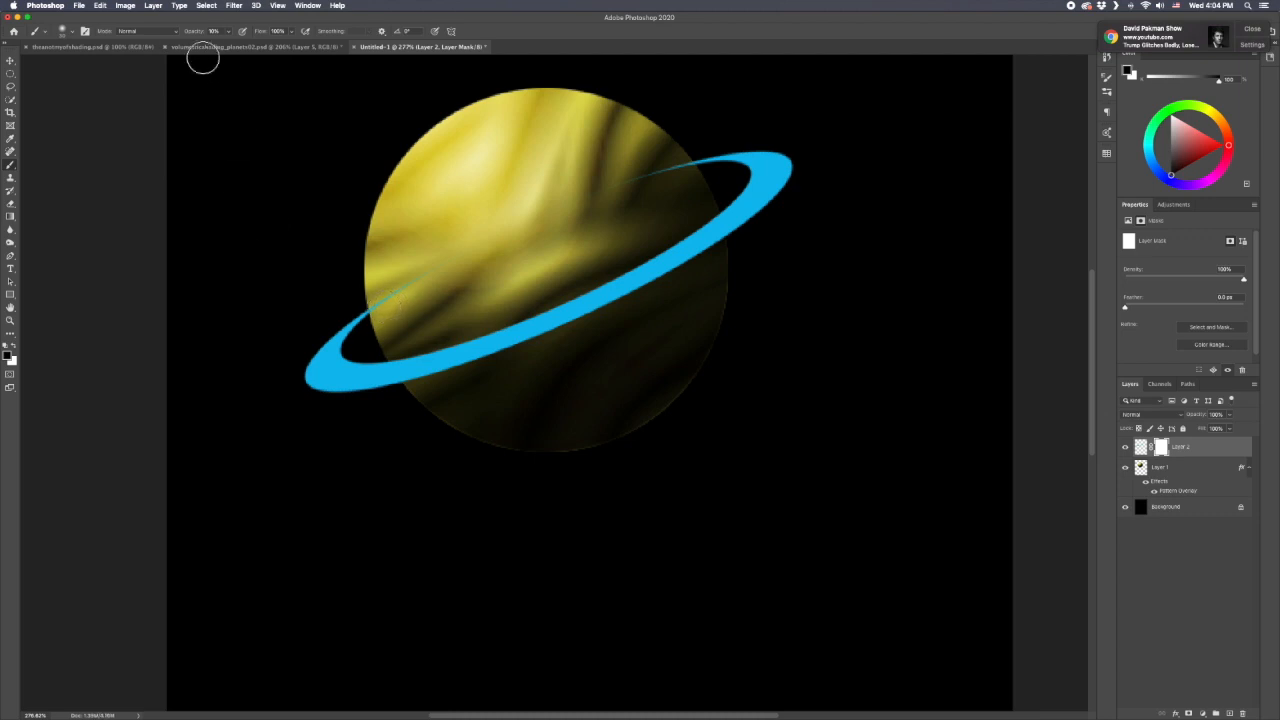
left_click(228, 31)
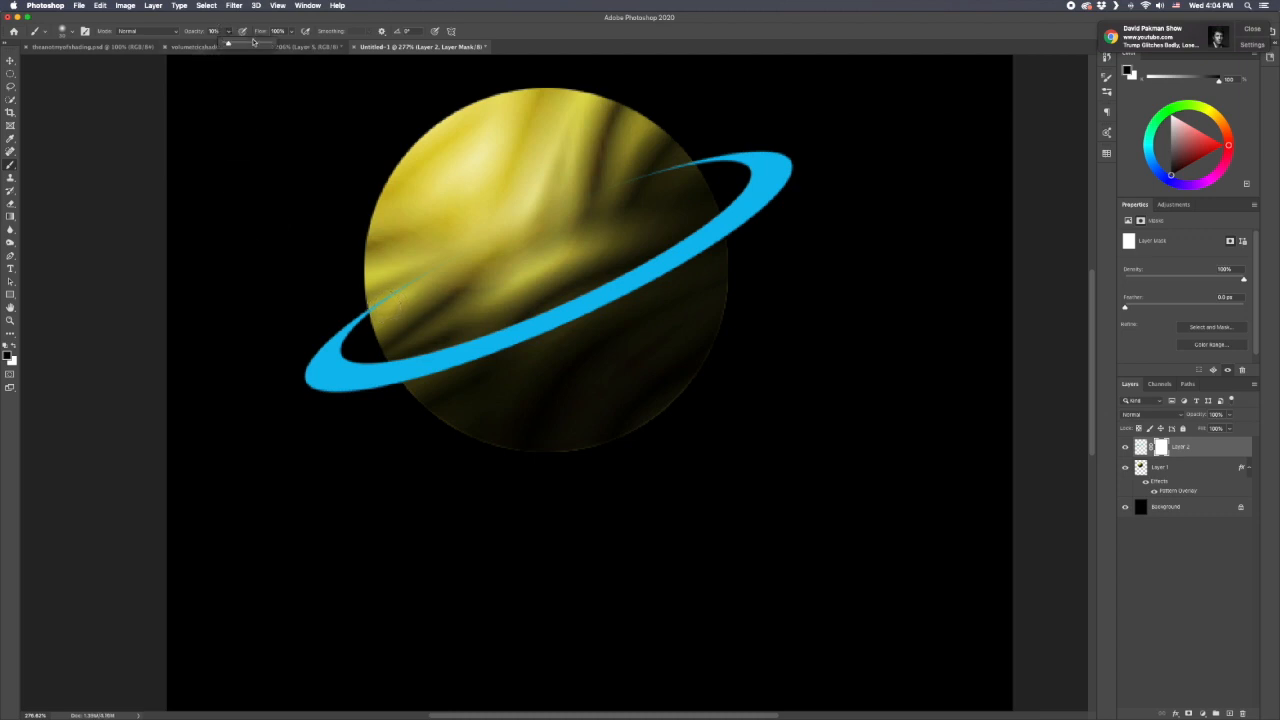
left_click_drag(228, 44, 274, 44)
left_click_drag(425, 277, 390, 302)
left_click(380, 302)
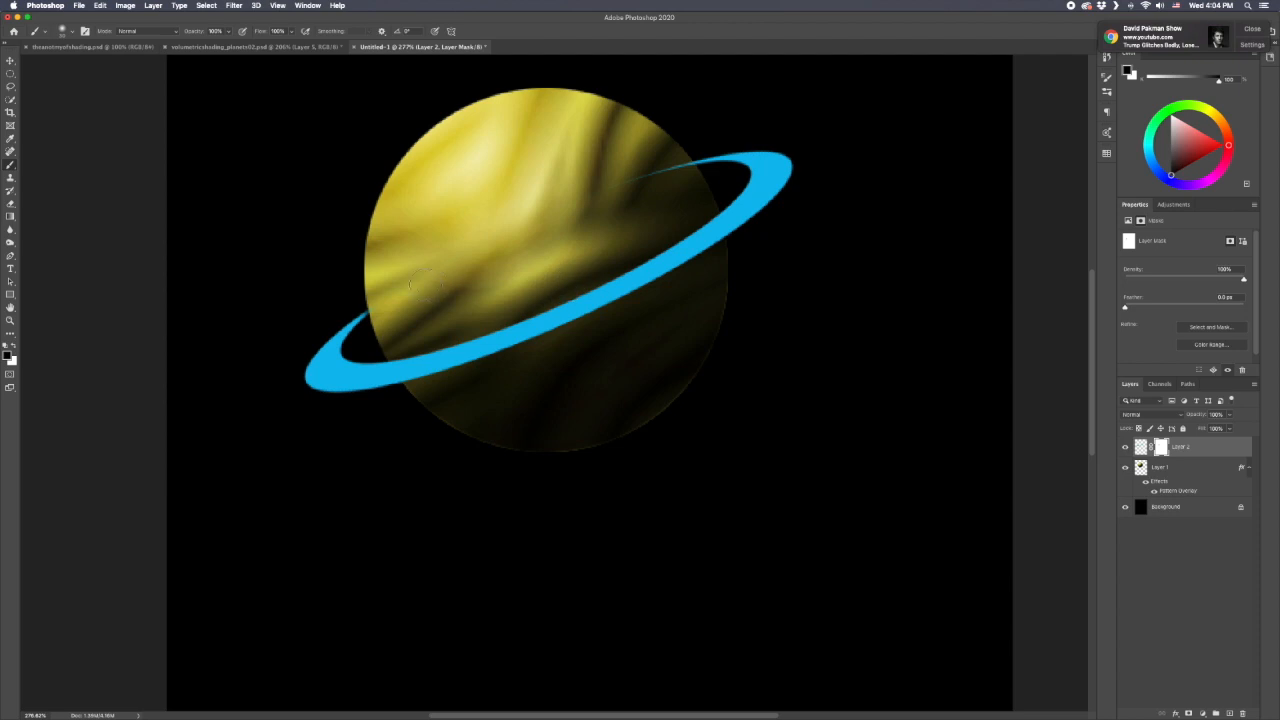
Step: Mask out the remaining back edge of the ring where it crosses the planet's upper right side
left_click_drag(609, 187, 653, 170)
left_click(674, 166)
left_click(680, 170)
left_click(676, 169)
left_click(680, 174)
left_click(684, 170)
Step: Lower the brush opacity to about 18% and enlarge the brush tip
left_click(228, 31)
left_click_drag(220, 45, 186, 45)
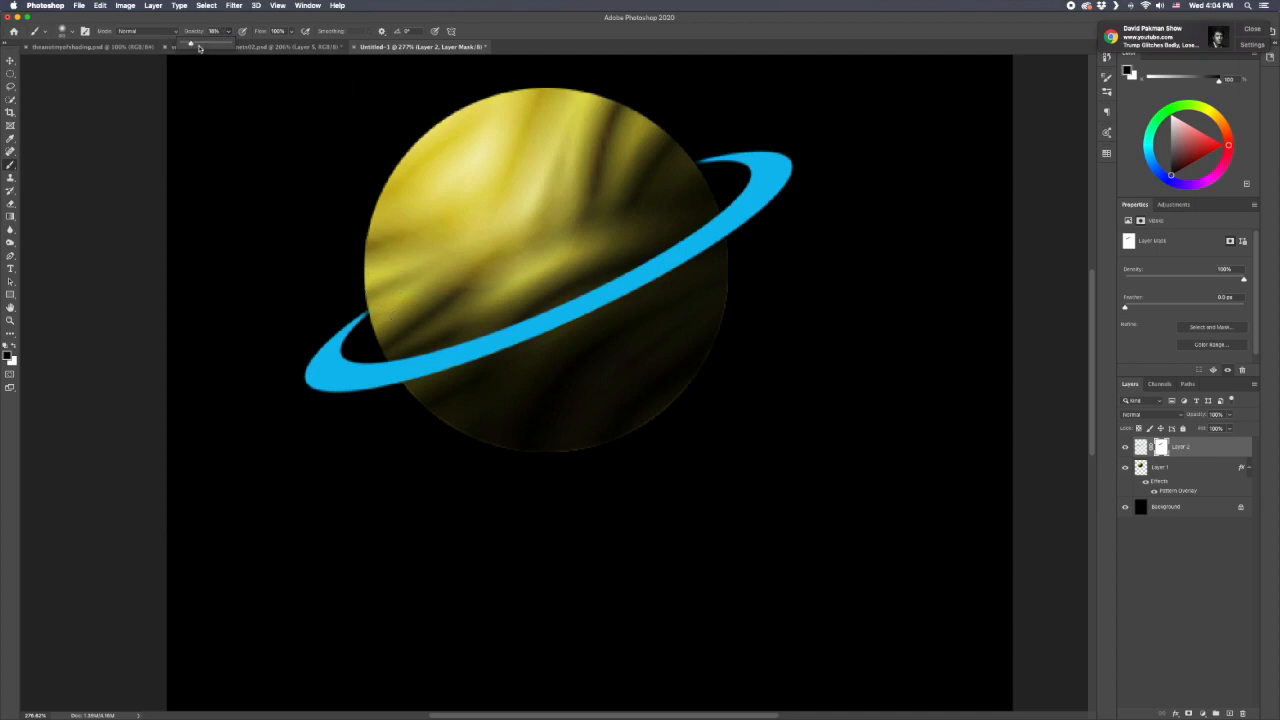
key("bracketright")
key("bracketright")
key("bracketright")
key("bracketright")
key("bracketright")
key("bracketleft")
key("bracketleft")
key("bracketleft")
key("bracketleft")
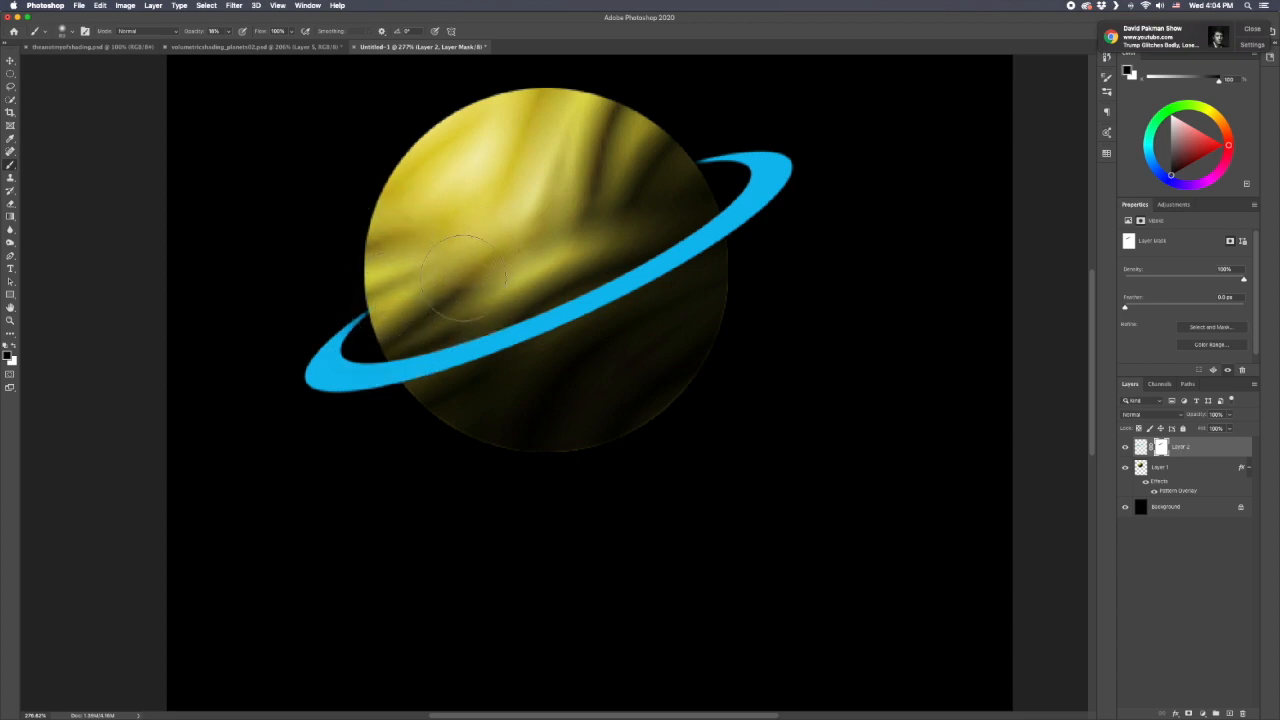
key("bracketright")
key("bracketright")
key("bracketright")
key("bracketright")
key("bracketleft")
key("bracketleft")
key("bracketleft")
key("bracketleft")
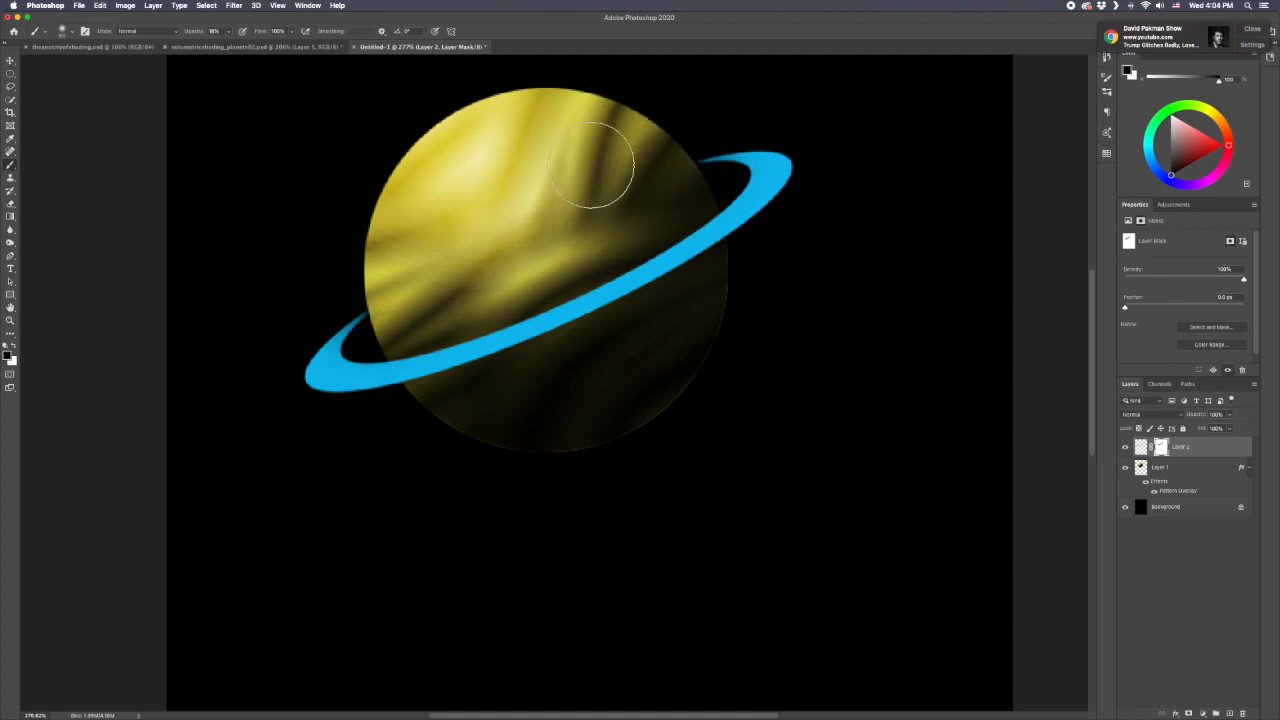
key("bracketright")
key("bracketright")
key("bracketleft")
key("bracketleft")
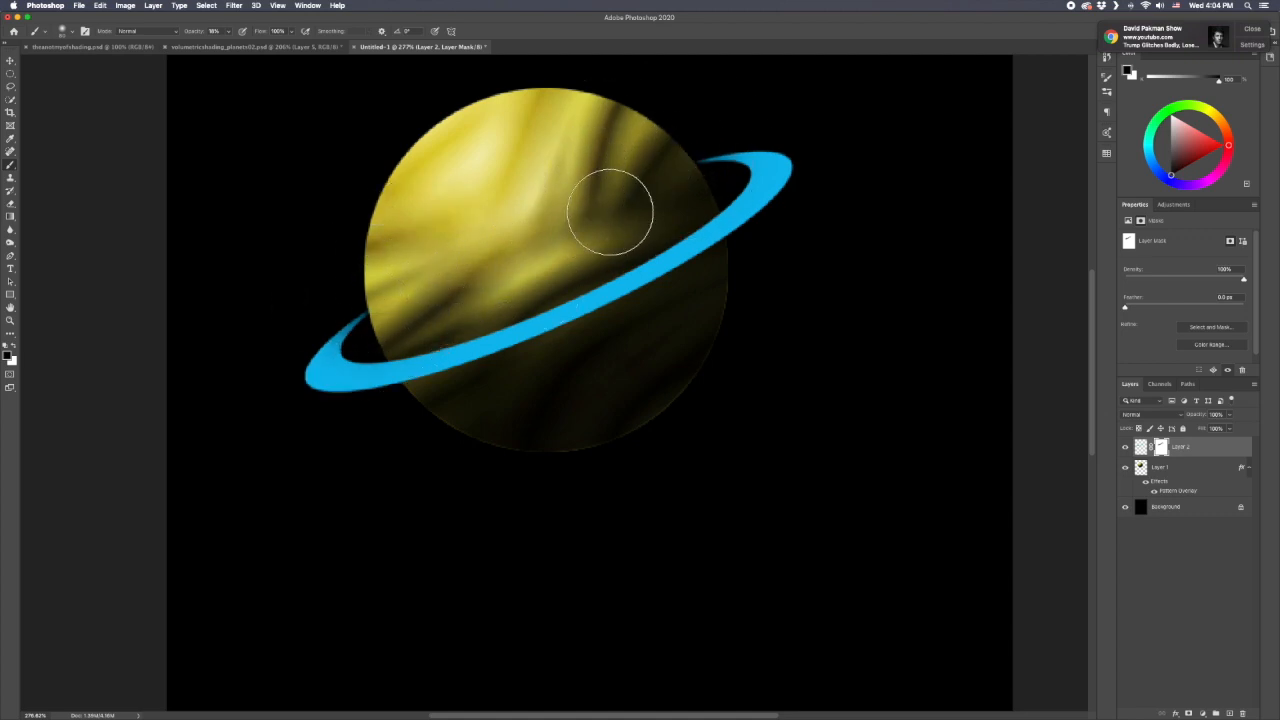
Step: Add a Pattern Overlay to the ring layer, with the pattern scale at about 150% and its opacity at about 45%
scroll(608, 213, "down", 5)
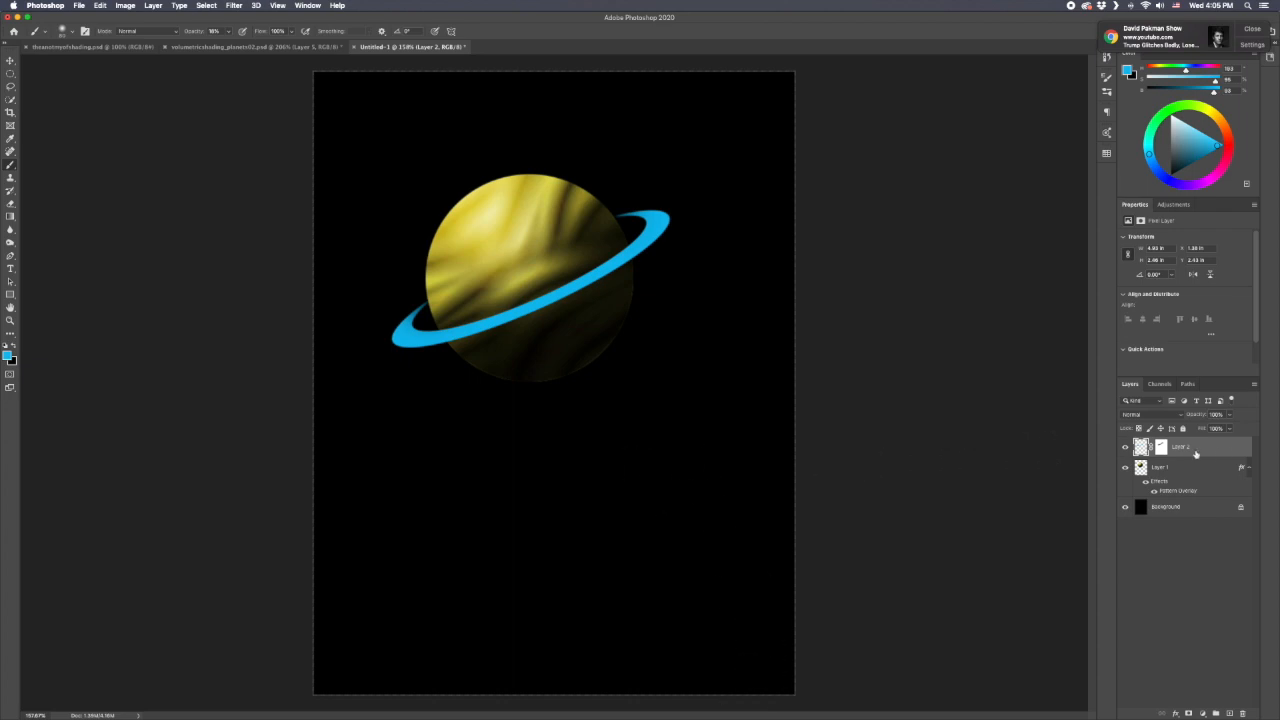
double_click(1231, 448)
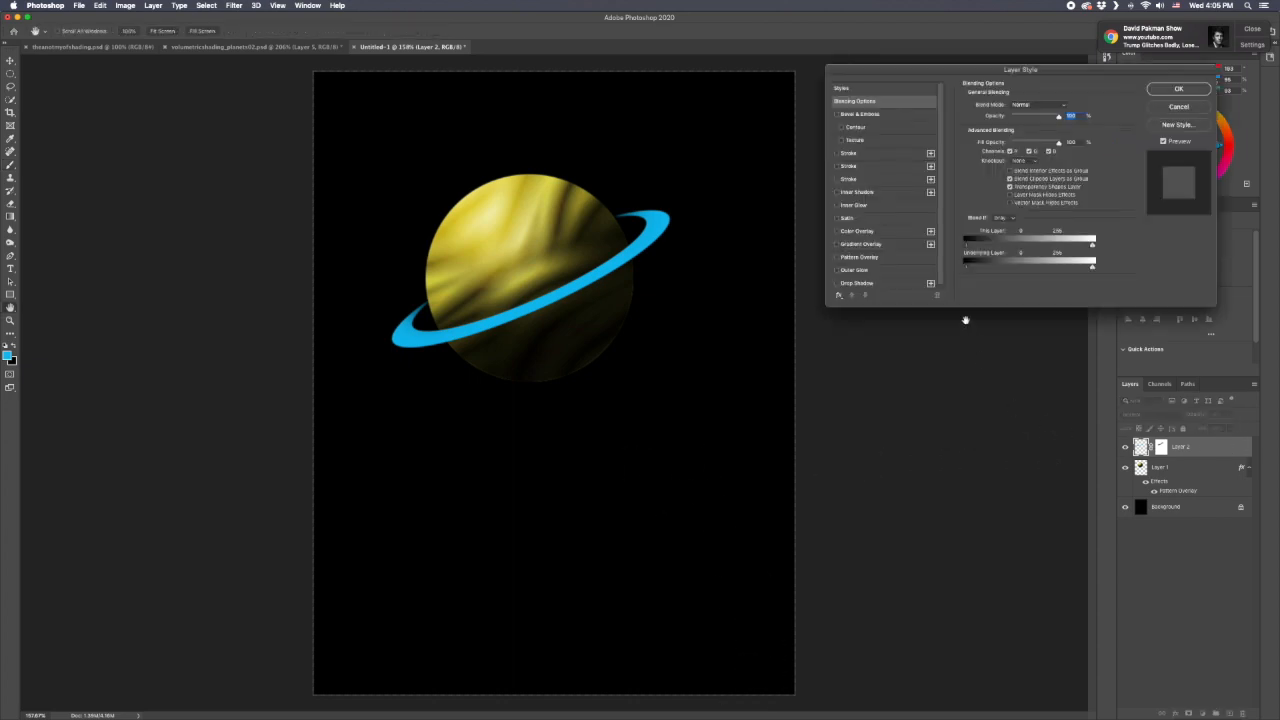
left_click(877, 258)
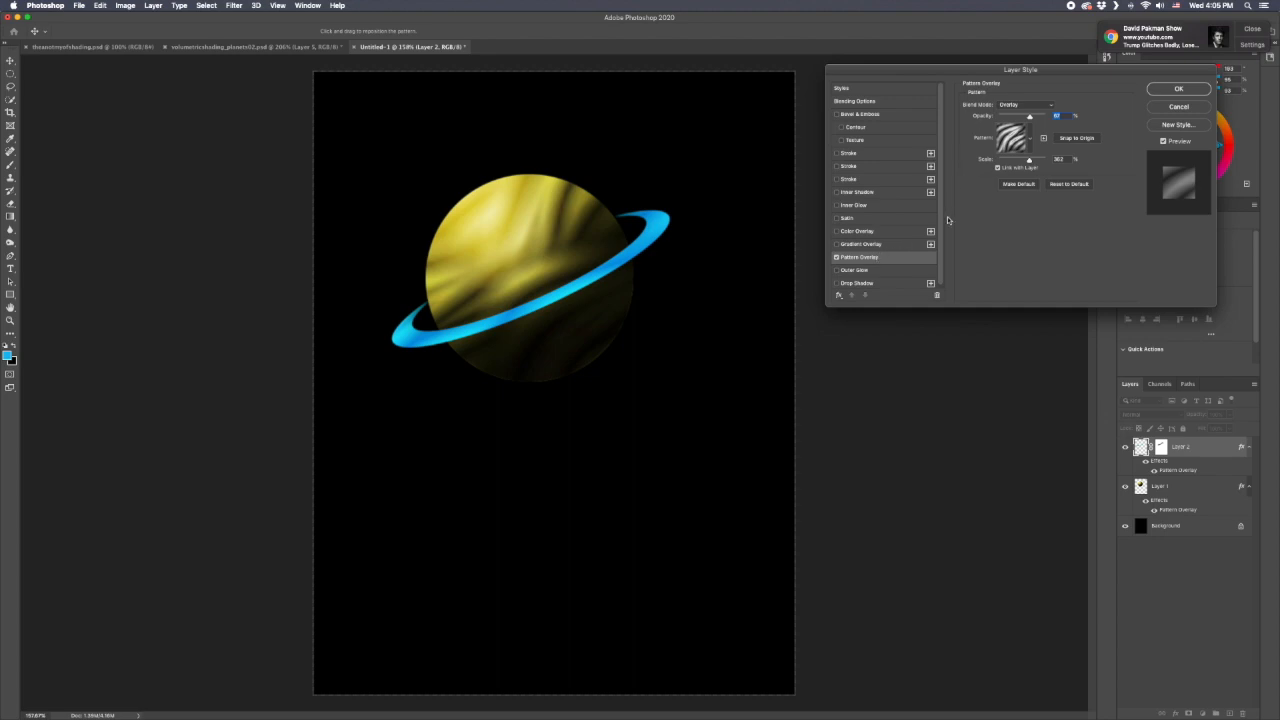
left_click(1030, 160)
left_click_drag(1030, 160, 1019, 118)
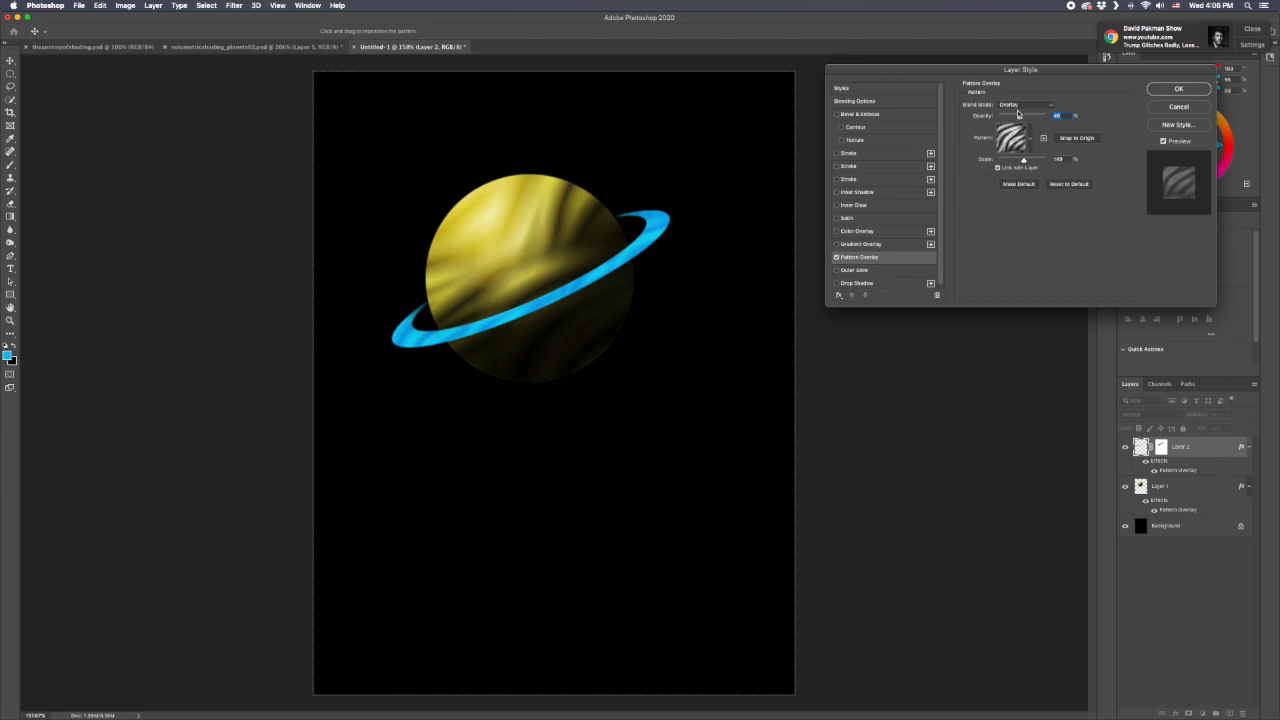
left_click(1177, 89)
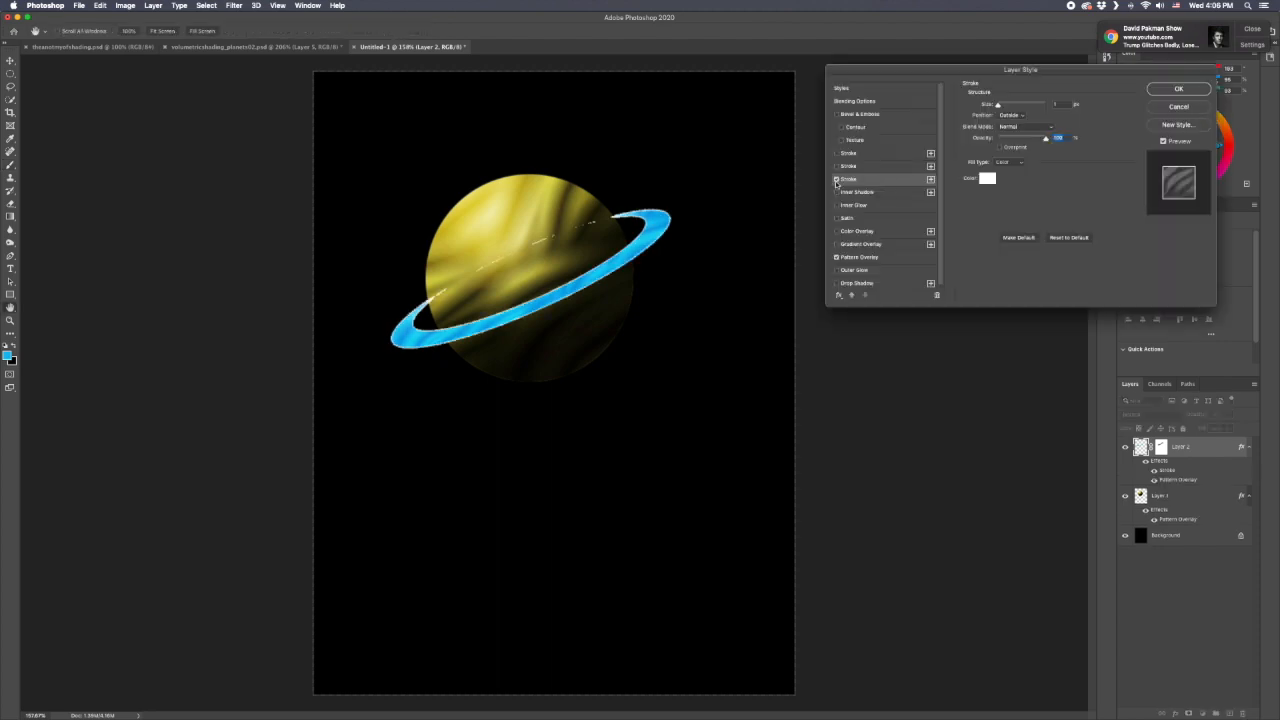
Step: Turn off the ring's Stroke effect and add an Outer Glow in bright cyan #18eff7
left_click(837, 179)
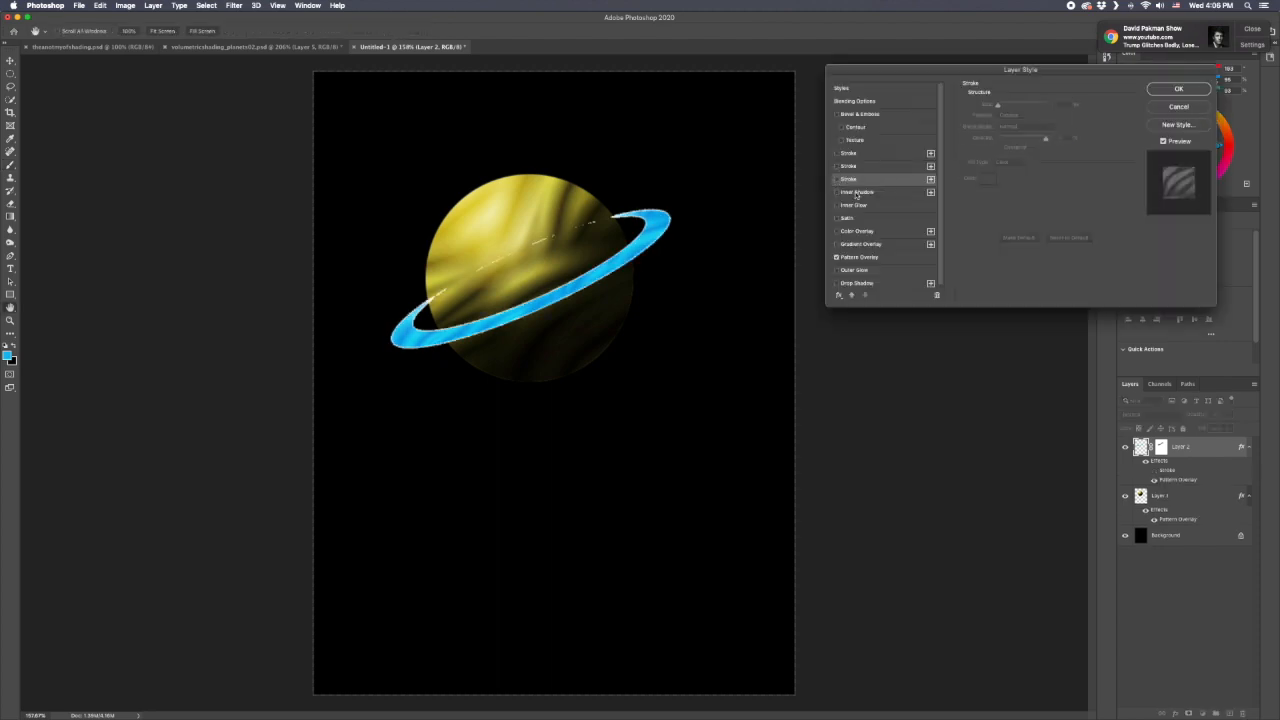
left_click(837, 270)
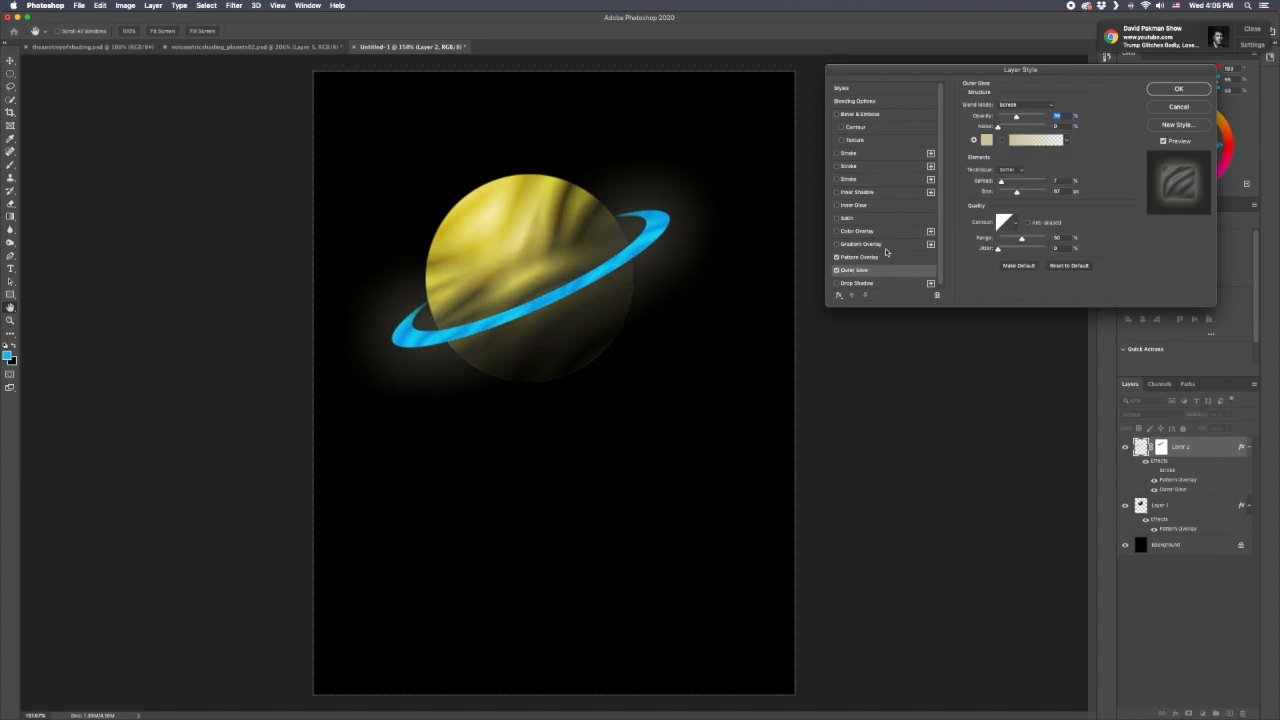
left_click(986, 141)
left_click_drag(909, 208, 910, 177)
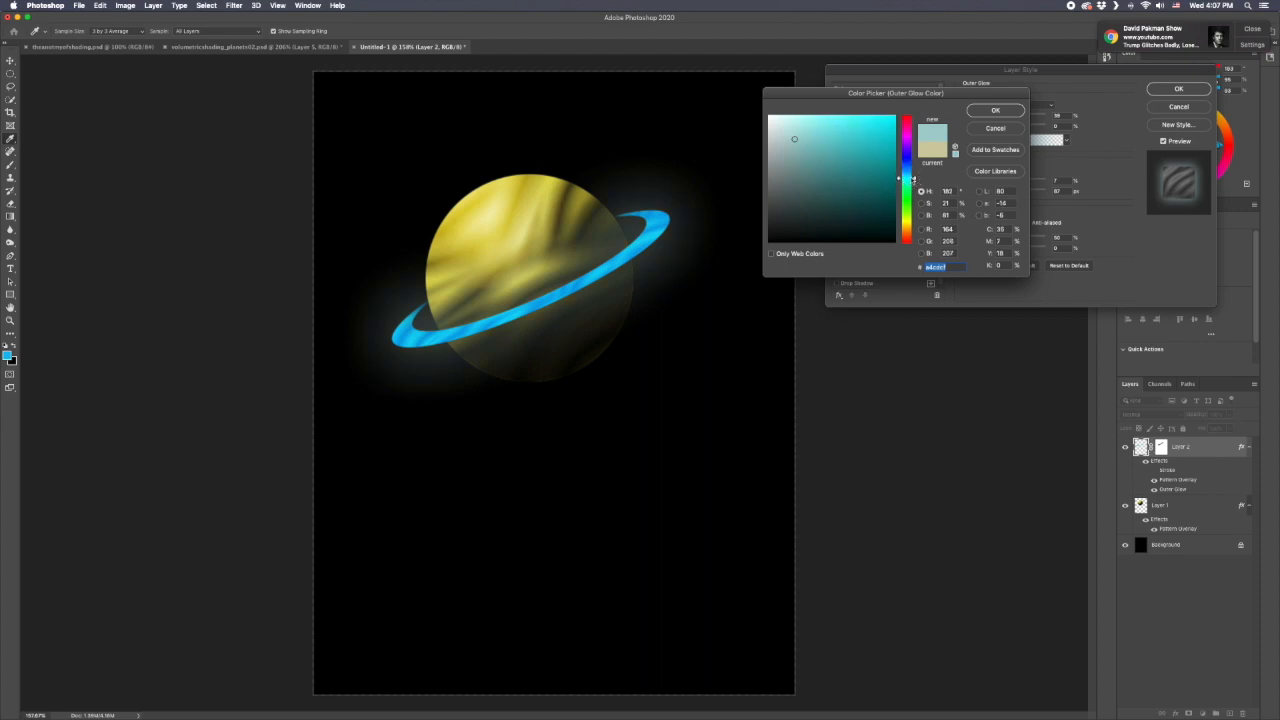
left_click_drag(805, 124, 885, 119)
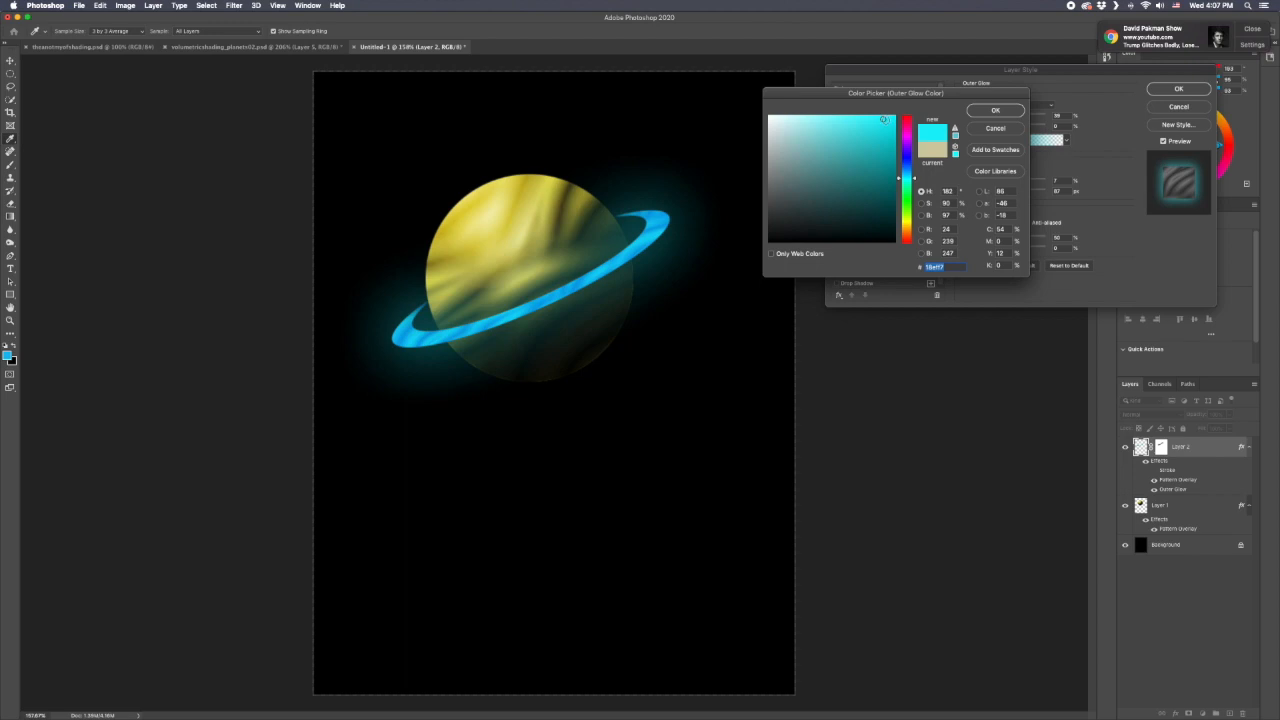
left_click(993, 109)
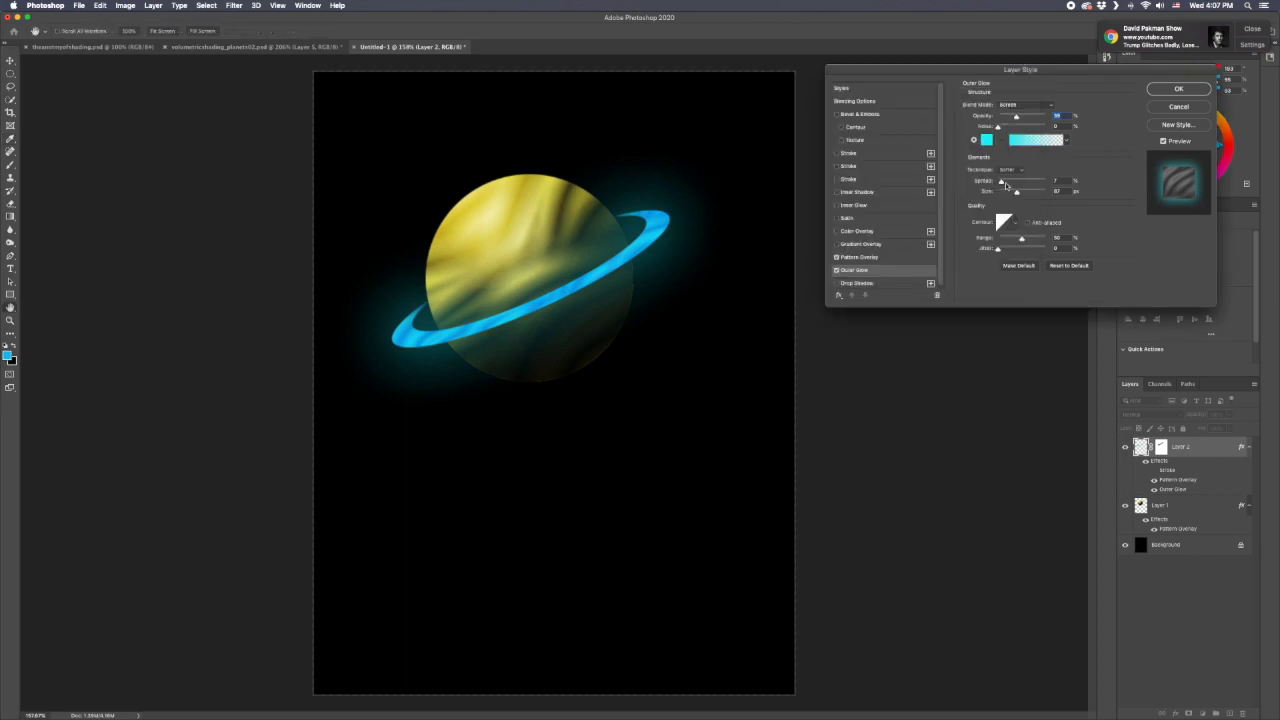
Step: Reduce the ring's outer glow size to about 20 px, raise its opacity to about 60%, and apply the layer style
left_click_drag(1015, 192, 1005, 193)
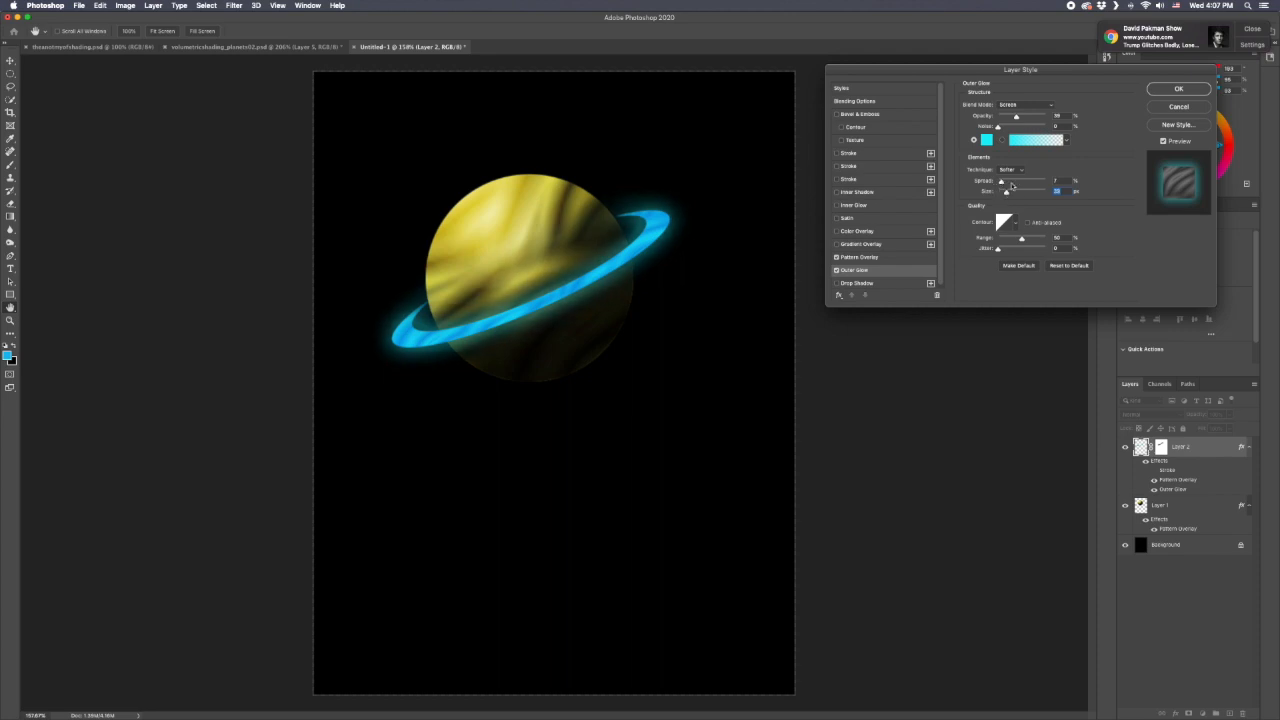
left_click_drag(1017, 118, 1027, 118)
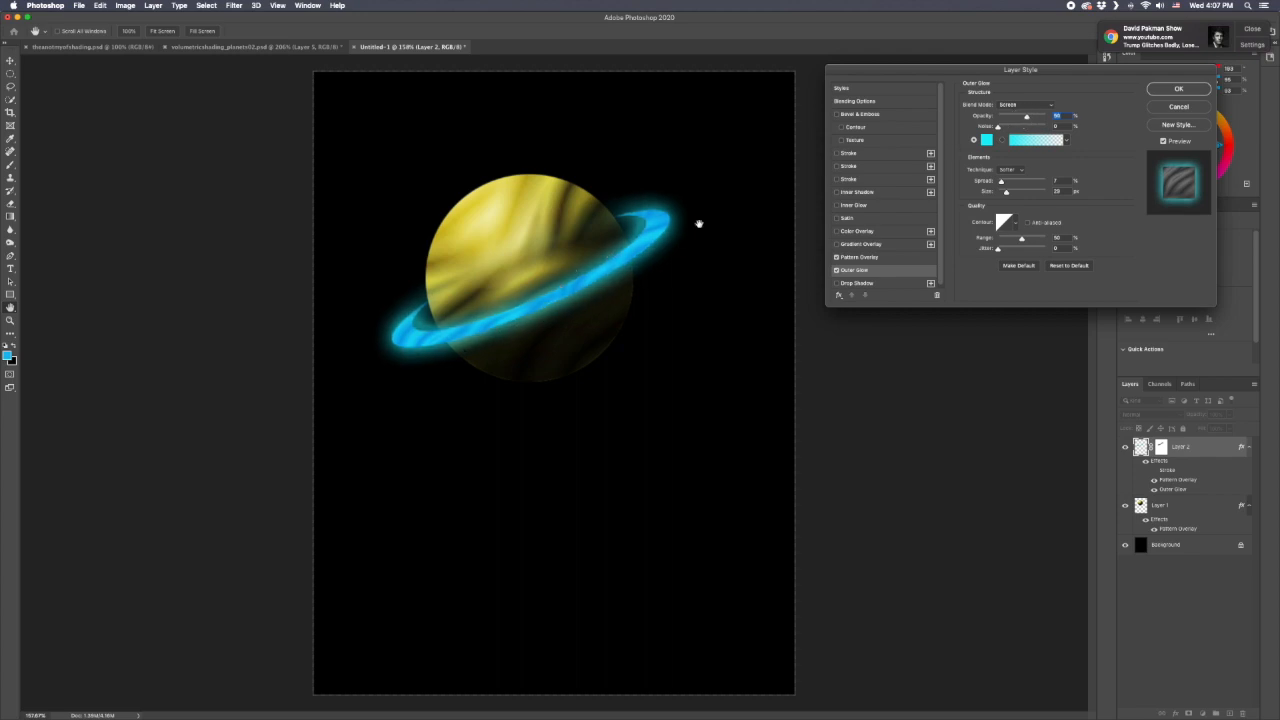
key("Return")
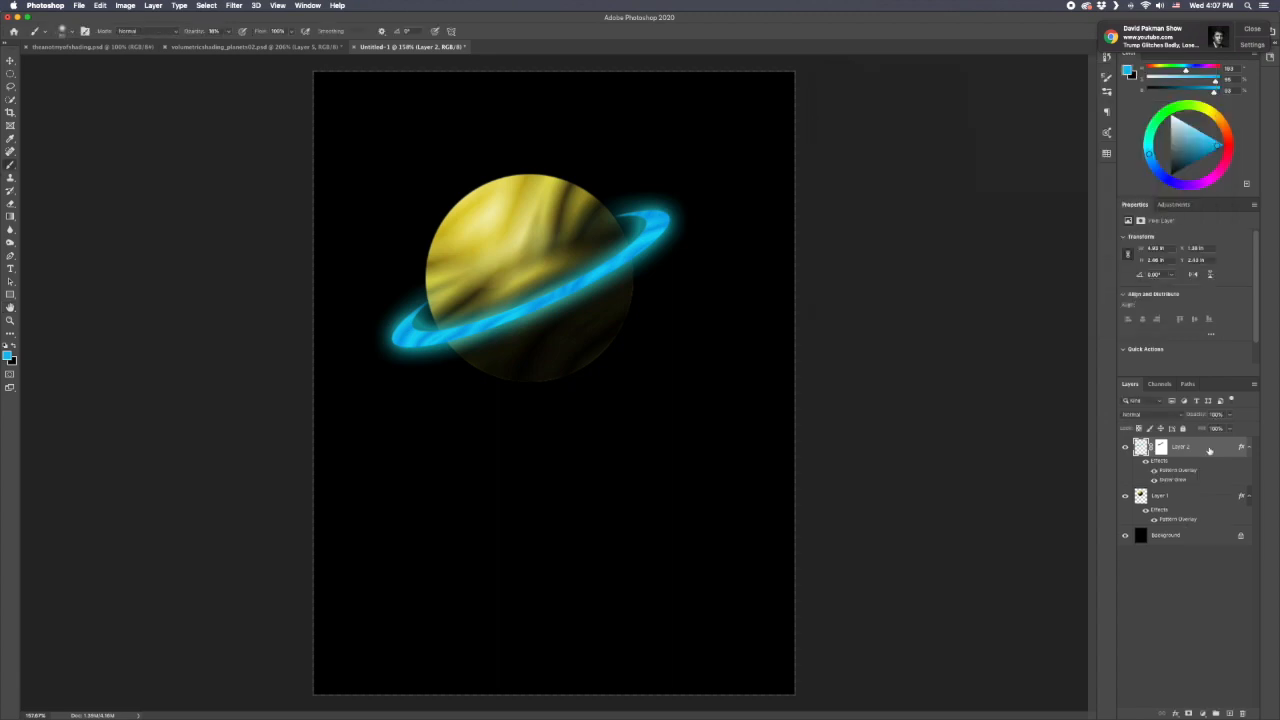
Step: Duplicate the glowing ring layer and nudge the copy up above the original ring
key("super+j")
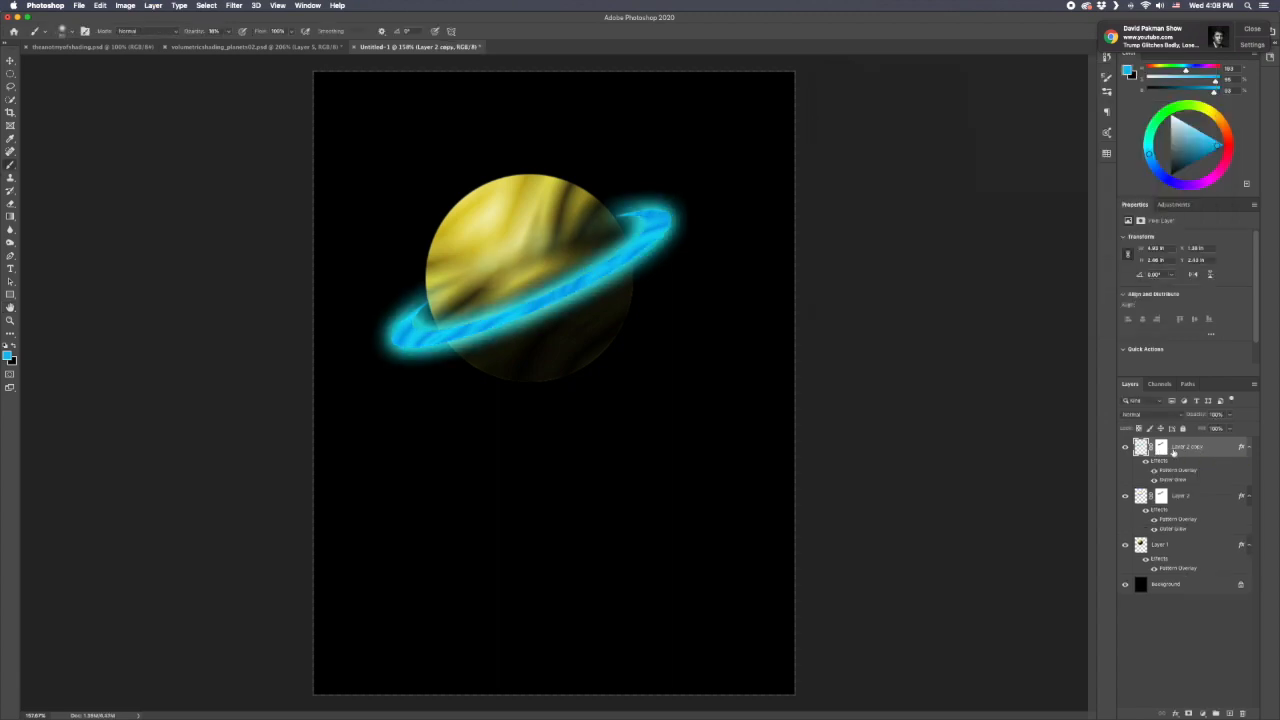
left_click(10, 61)
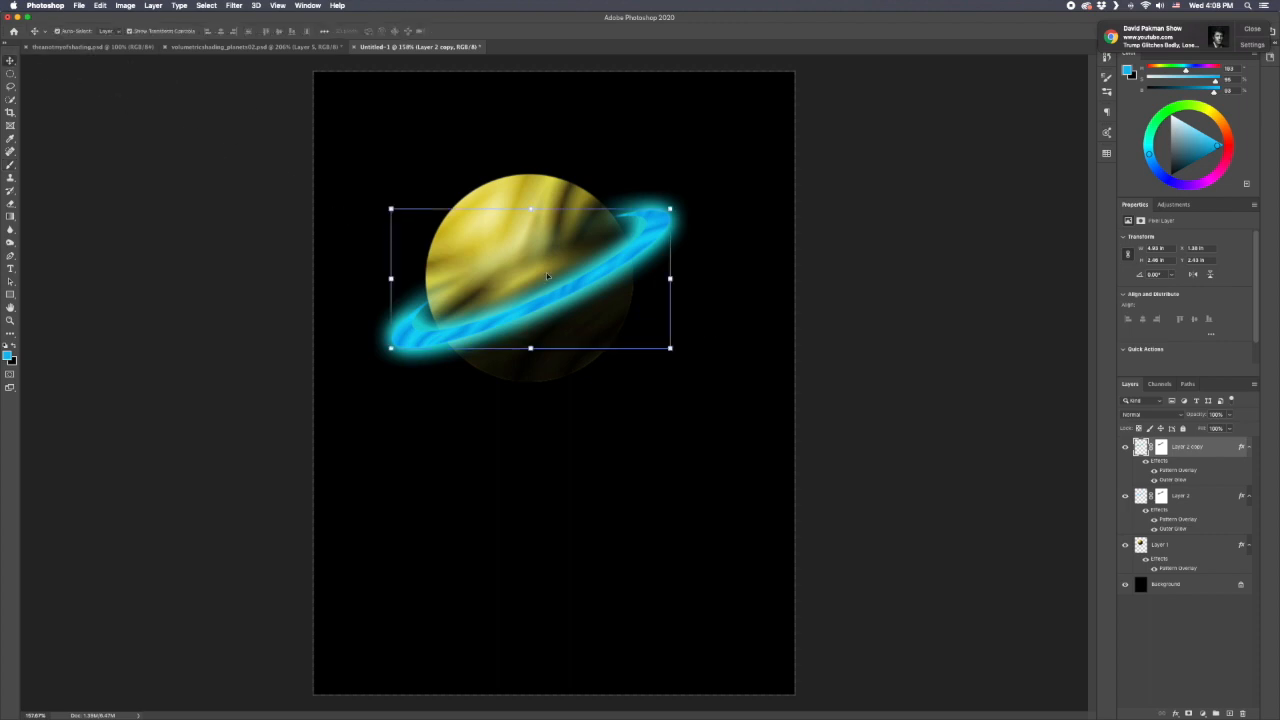
key("Up")
key("Up")
key("Up")
key("Up")
key("Up")
key("Up")
key("Up")
key("Up")
key("Up")
key("Up")
key("Up")
key("Up")
key("Up")
key("Up")
key("Up")
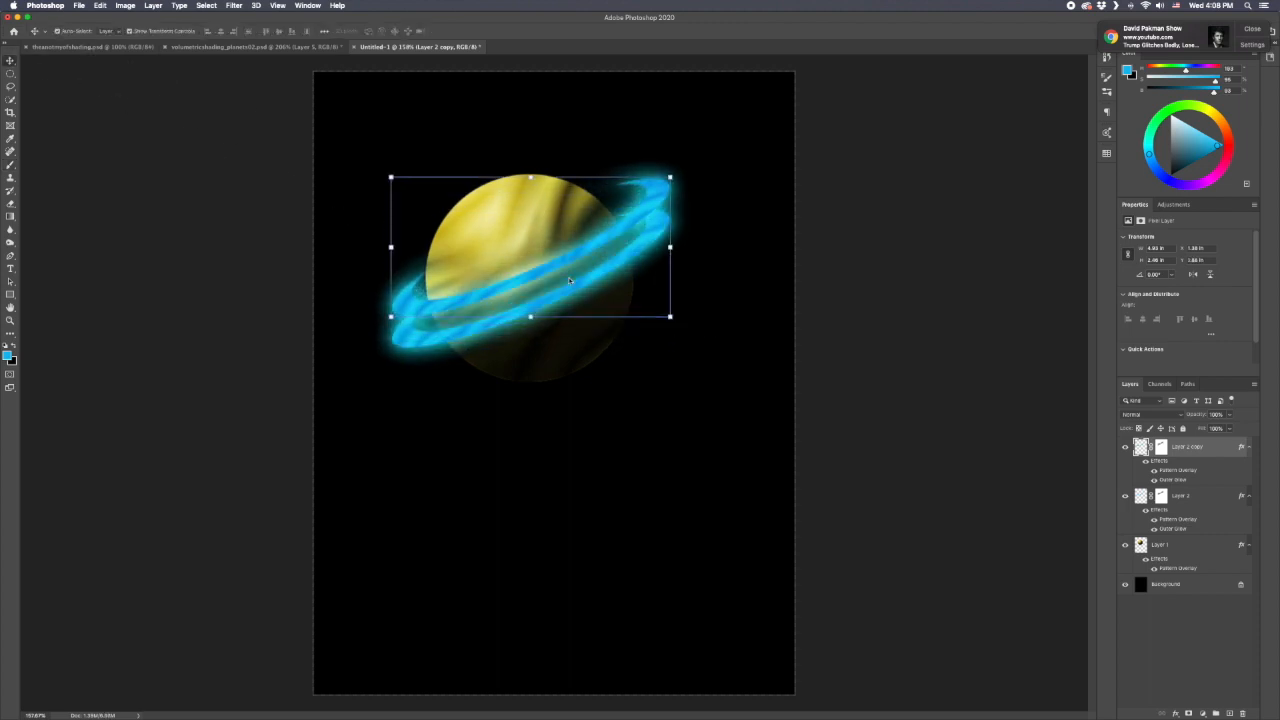
Step: Nudge the ring copy slightly left and partway back down toward the original ring
key("Left")
key("Left")
key("Left")
key("Left")
key("Down")
key("Down")
key("Down")
key("Down")
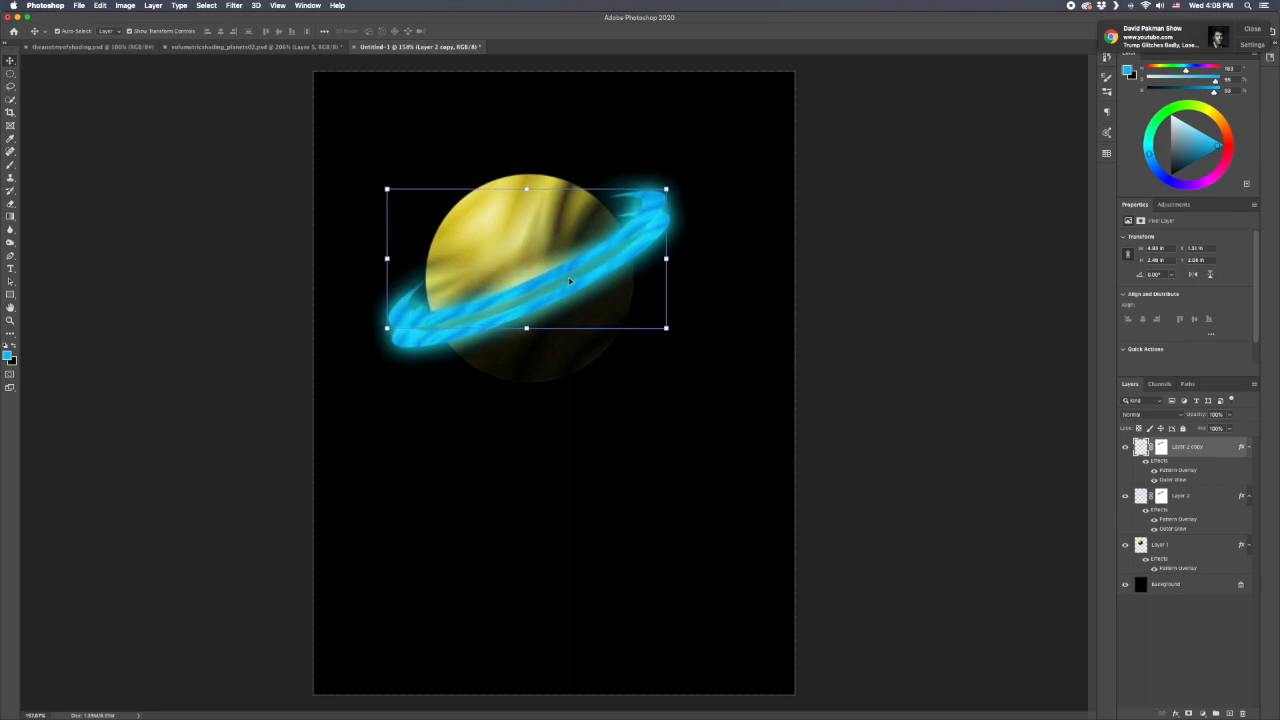
Step: Scale the ring copy down to about 82% and shift it down and right to overlap the original's lower edge
left_click_drag(669, 330, 645, 316)
key("shift+Down")
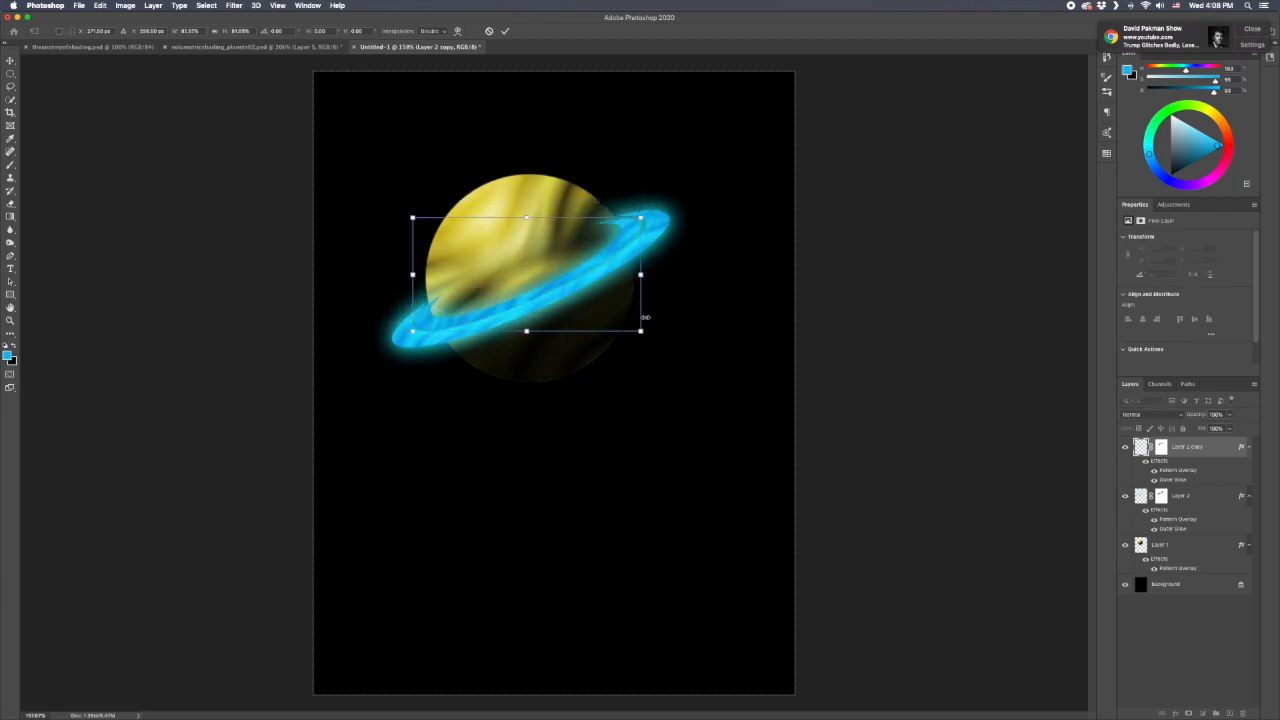
key("shift+Down")
key("shift+Down")
key("shift+Right")
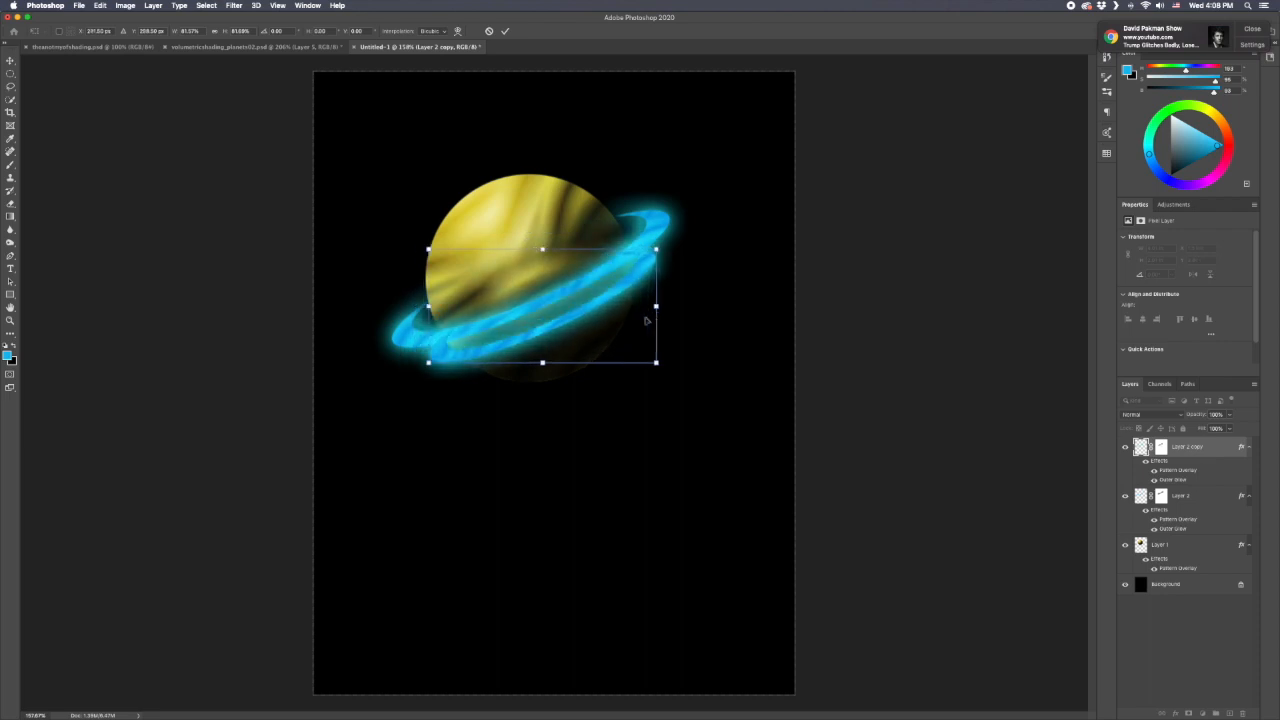
key("shift+Up")
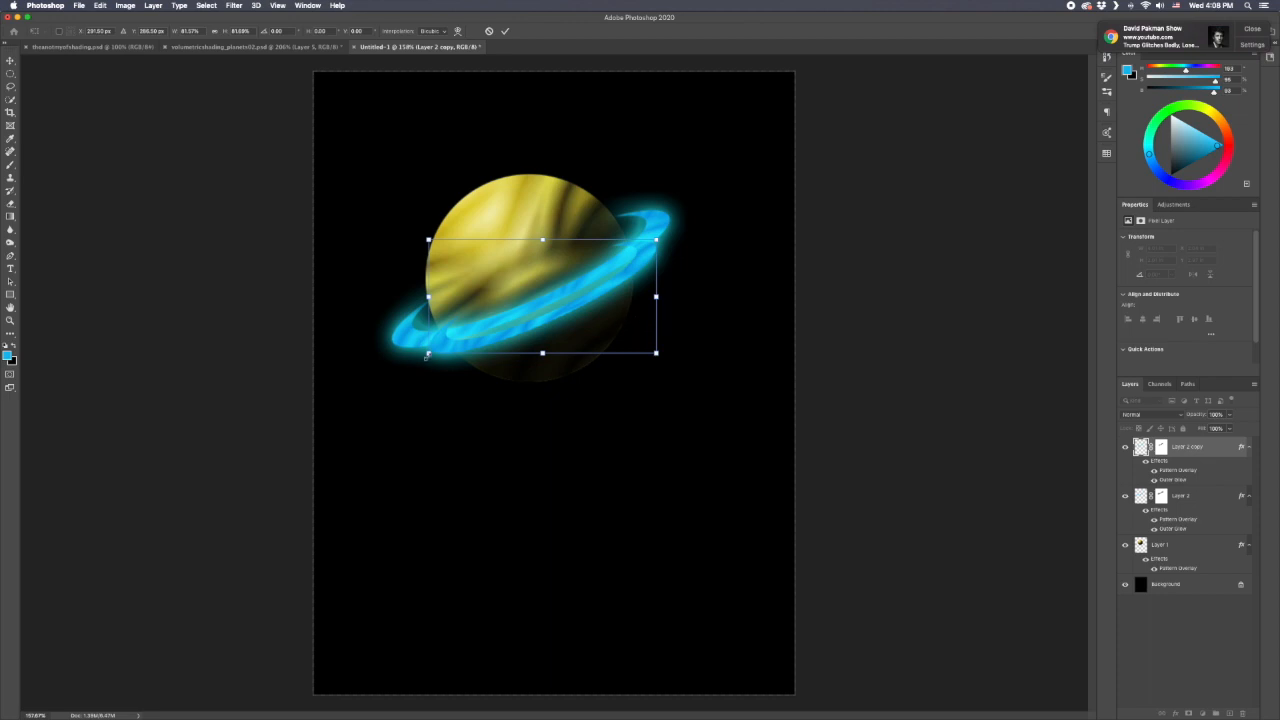
Step: Enlarge the ring copy slightly from its lower-left corner, apply the transform and deselect the layer
left_click_drag(428, 353, 418, 363)
key("Return")
left_click(732, 287)
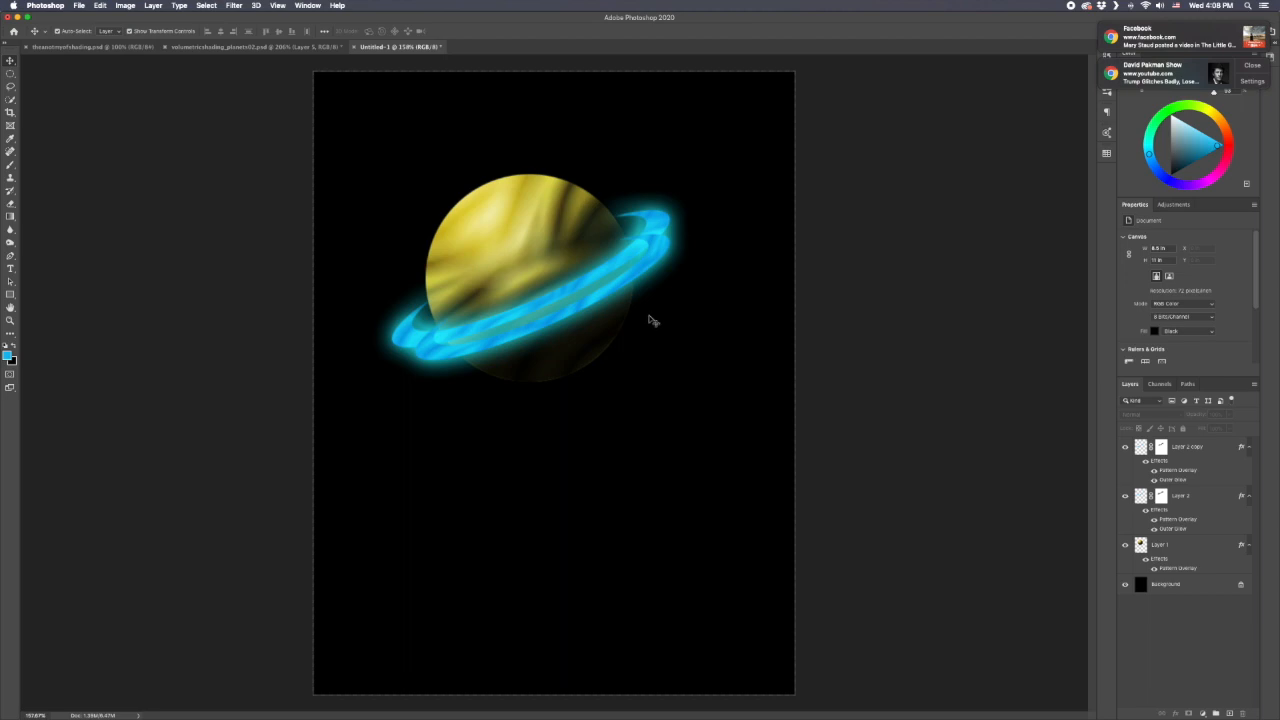
Step: Move the ring copy layer beneath the original ring layer in the stacking order
scroll(488, 345, "up", 2)
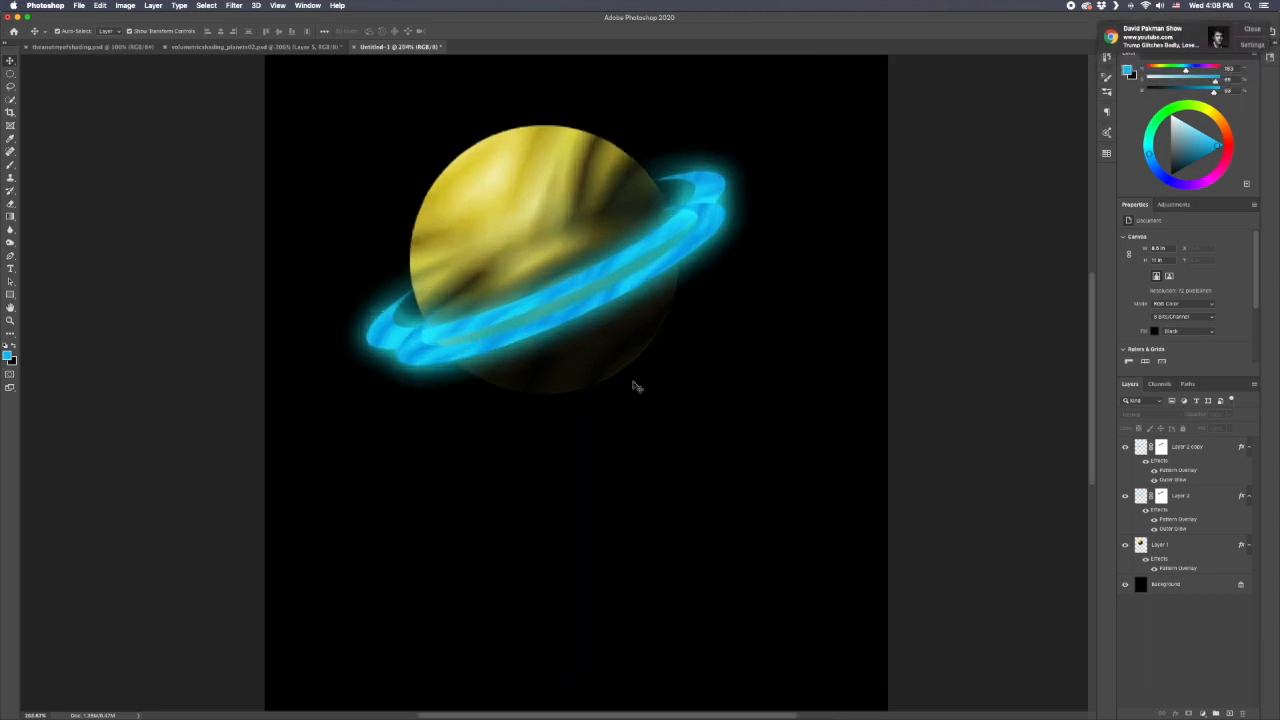
left_click(1228, 452)
left_click_drag(1219, 448, 1205, 536)
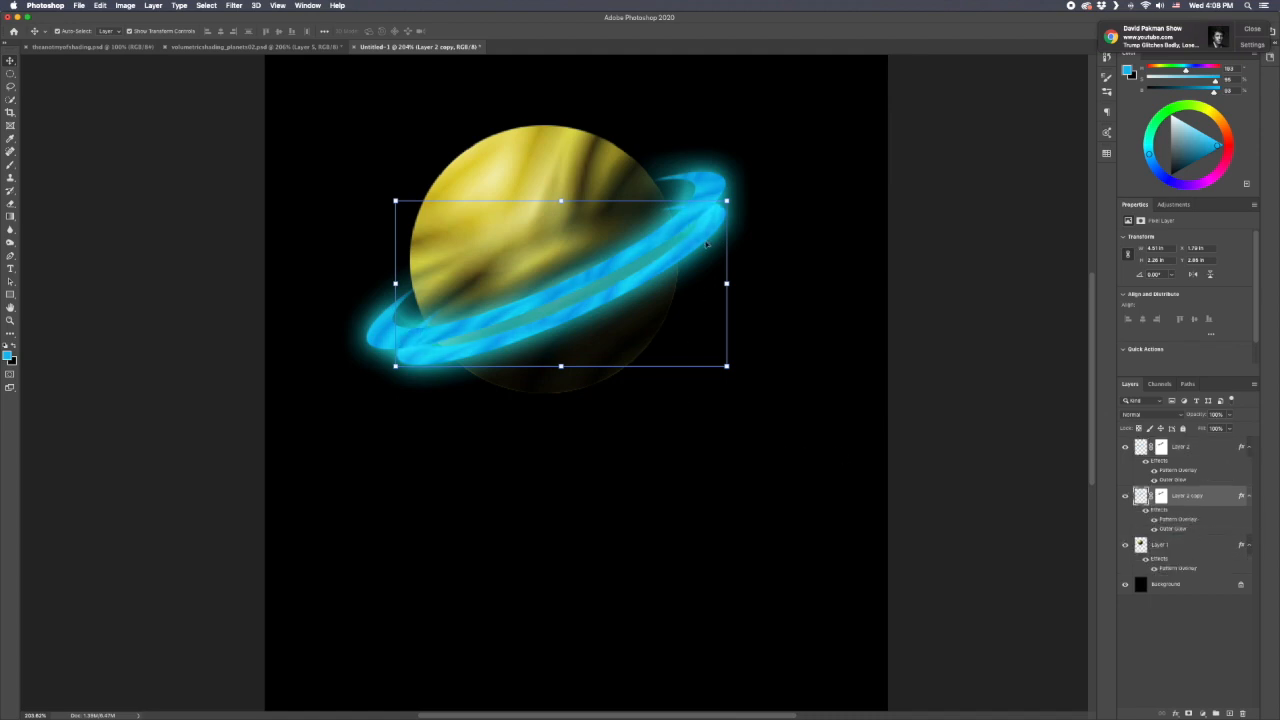
Step: Paint black with a smaller brush on the ring copy's layer mask over its stray edge at the planet's upper right
scroll(660, 223, "up", 3)
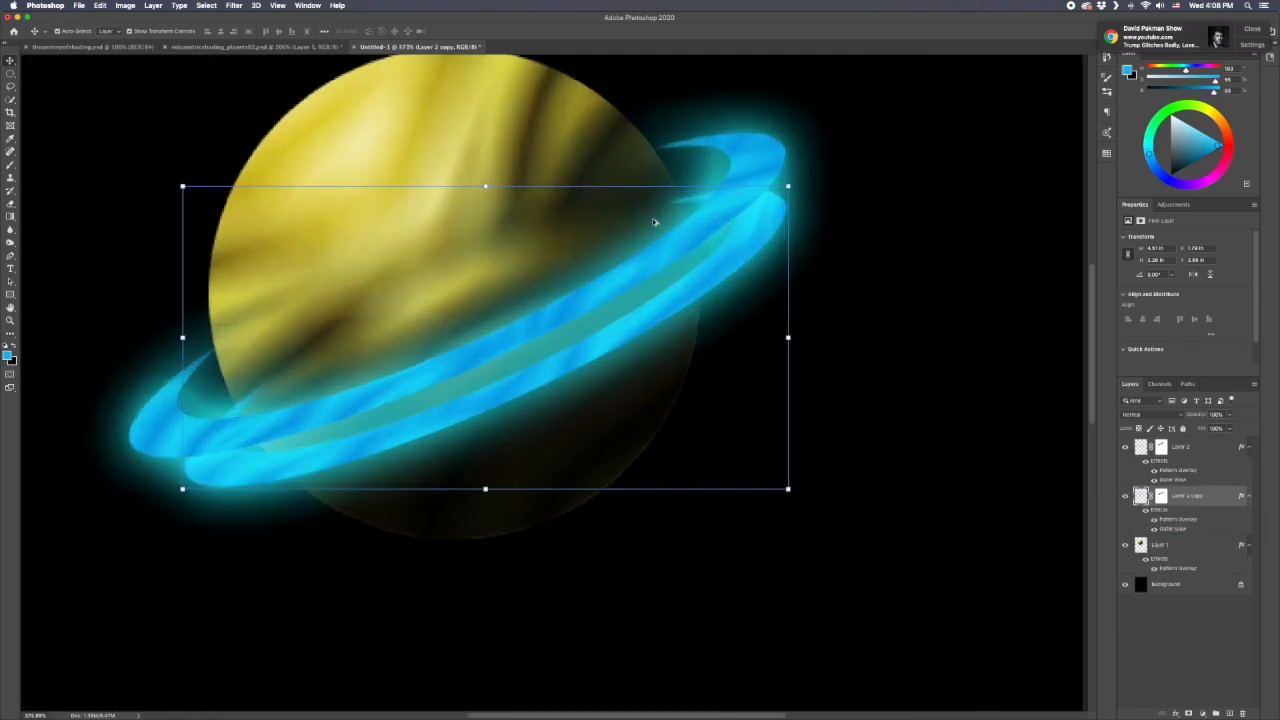
left_click(1161, 496)
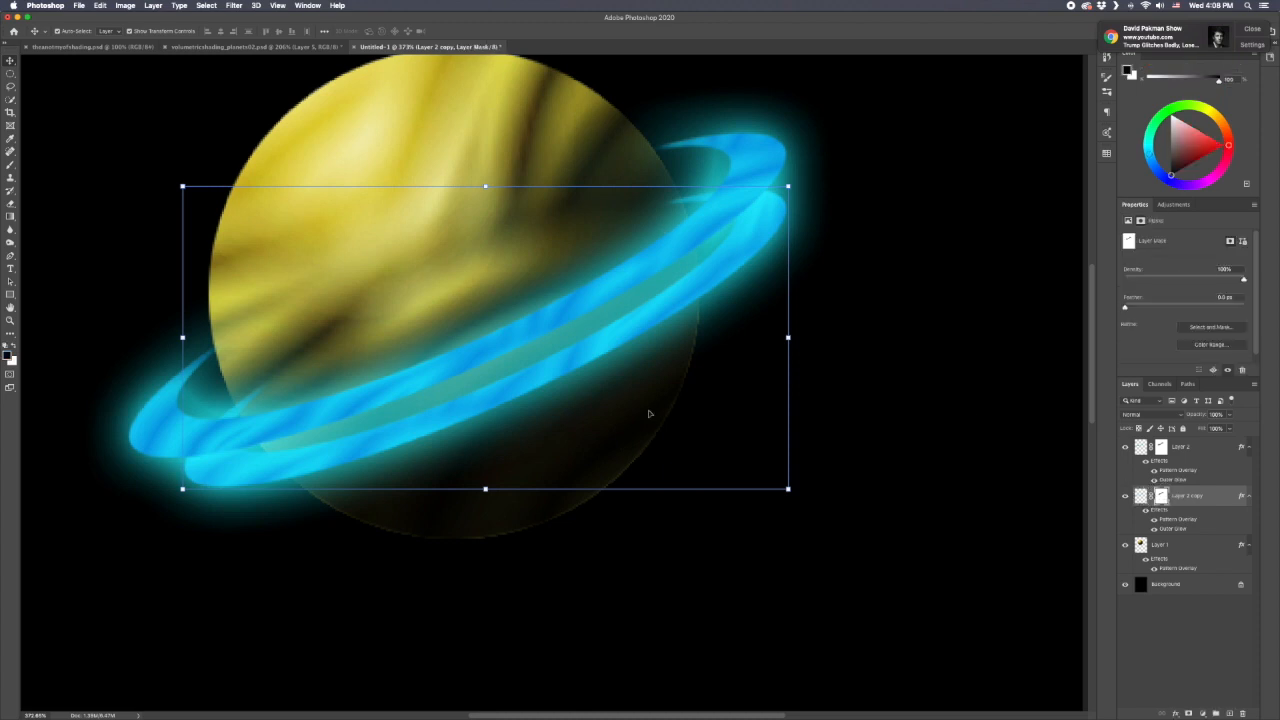
key("b")
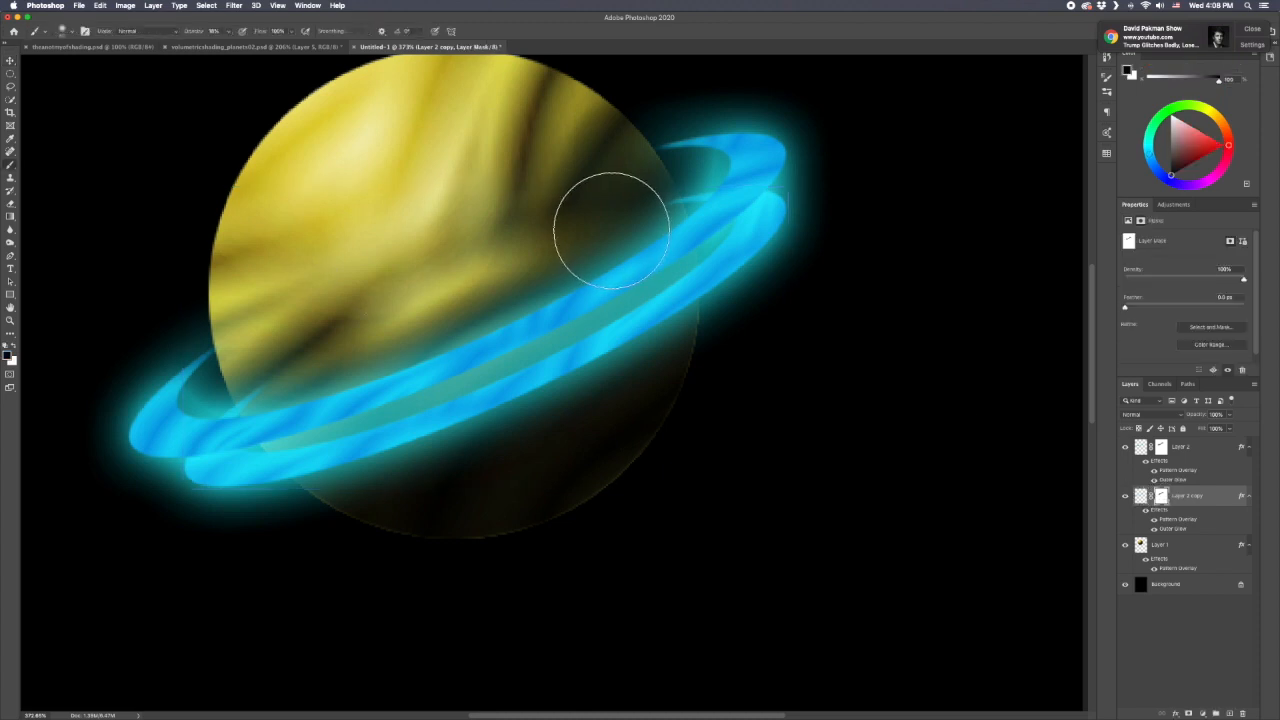
key("bracketleft")
key("bracketleft")
key("bracketleft")
key("bracketleft")
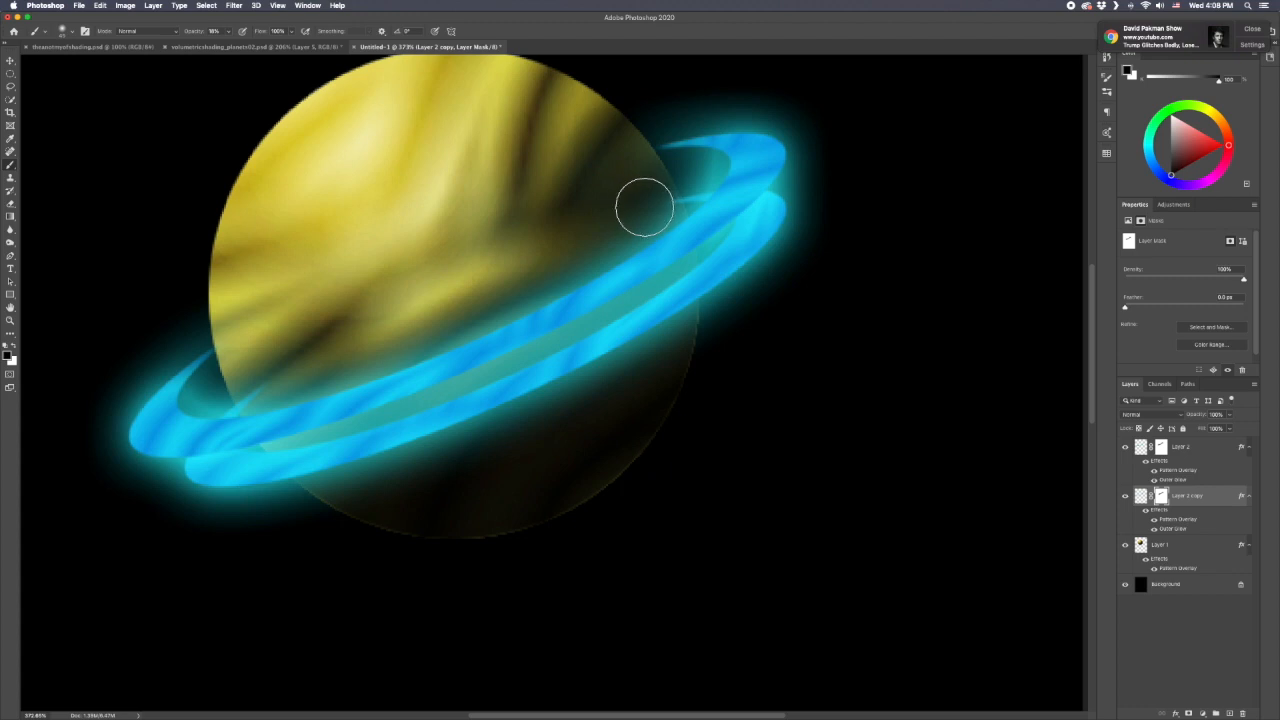
mouse_move(665, 206)
left_mouse_down()
mouse_move(746, 203)
mouse_move(697, 198)
mouse_move(712, 191)
mouse_move(641, 212)
mouse_move(689, 198)
mouse_move(662, 178)
left_mouse_up()
left_click(694, 199)
Step: Raise the brush opacity to 100% and mask out the ring copy's remaining stray edges on the planet's left side
key("0")
mouse_move(267, 391)
left_mouse_down()
mouse_move(231, 373)
mouse_move(273, 398)
left_mouse_up()
left_click_drag(427, 356, 396, 353)
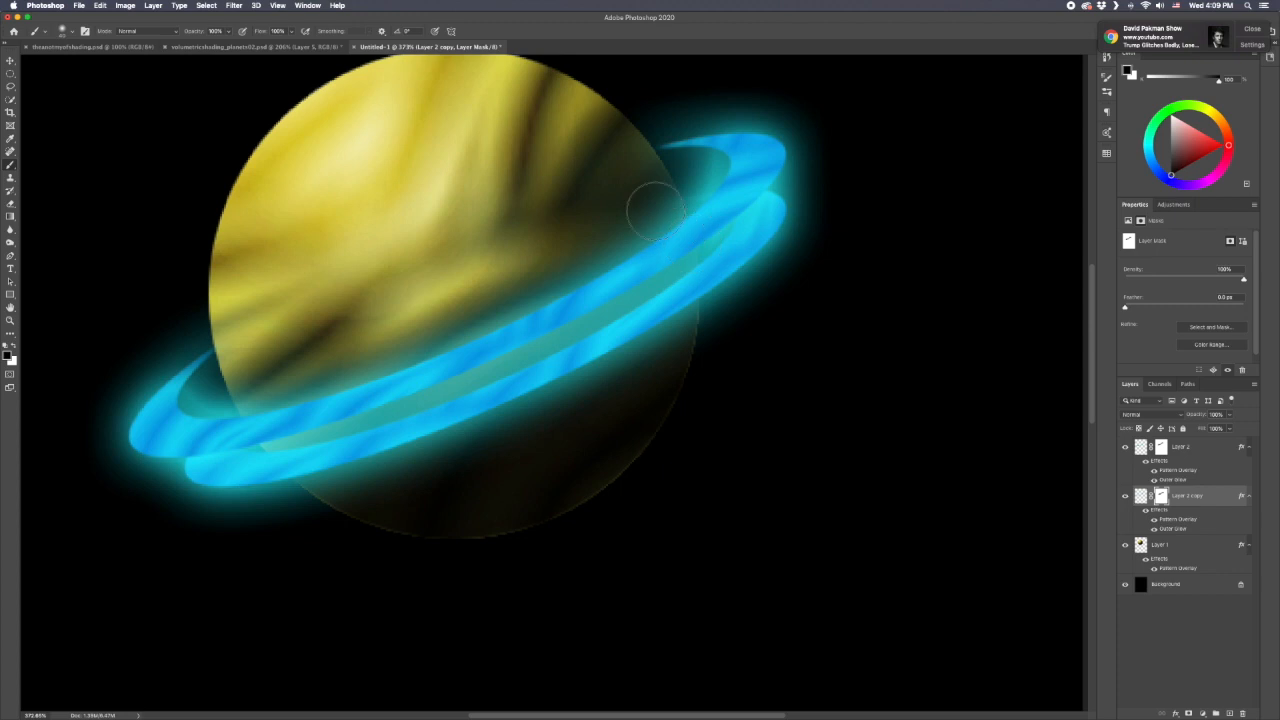
Step: Lower the brush opacity to about 17% and slightly enlarge the brush tip
left_click(229, 33)
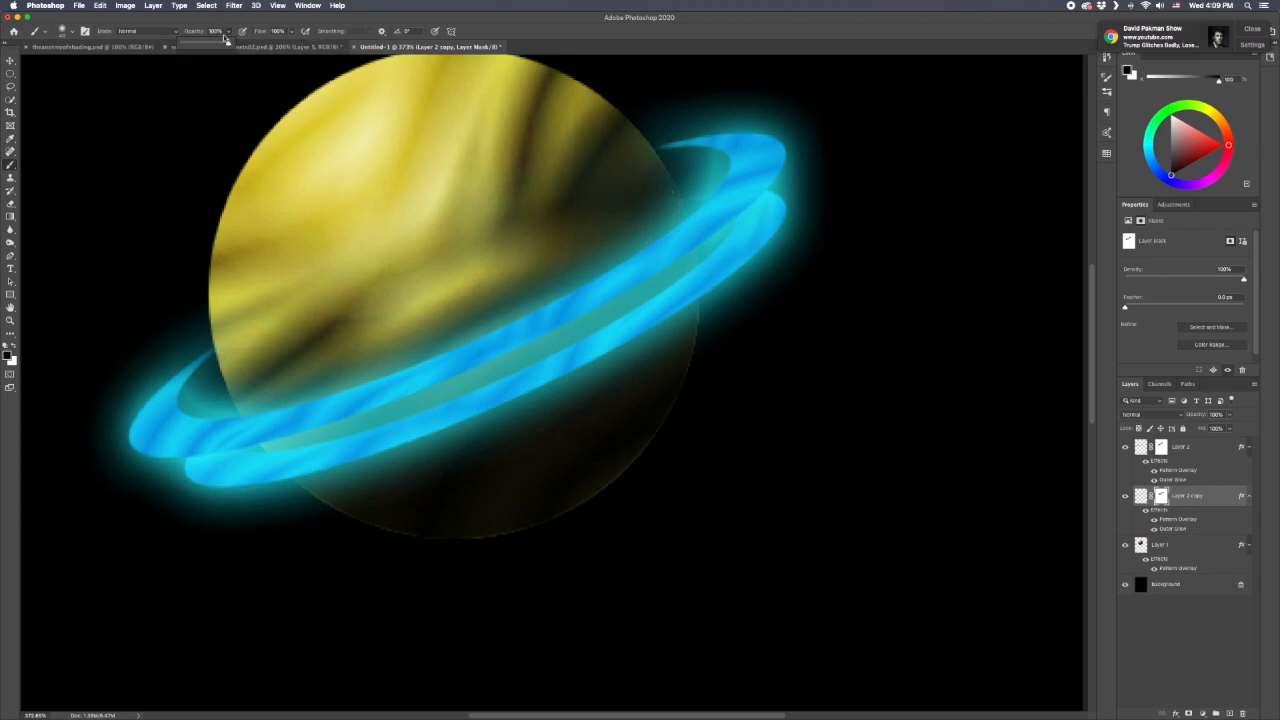
left_click_drag(206, 46, 191, 46)
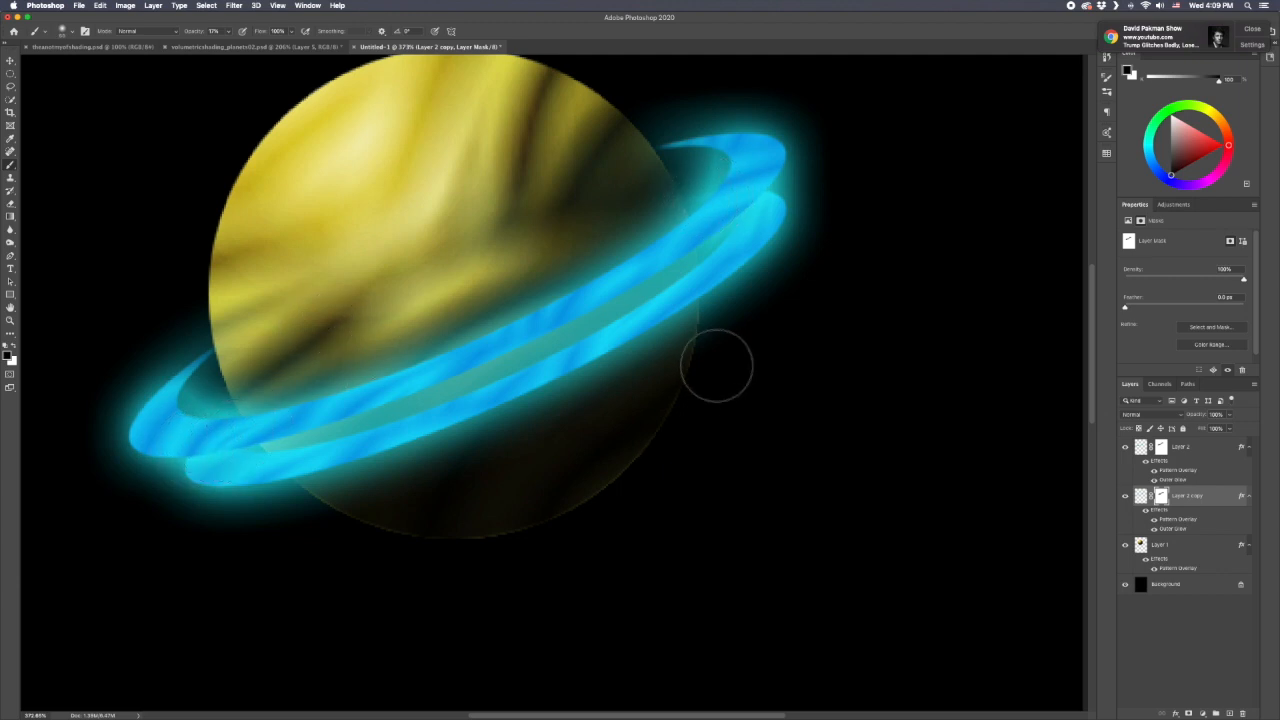
scroll(567, 295, "down", 10)
scroll(567, 295, "up", 3)
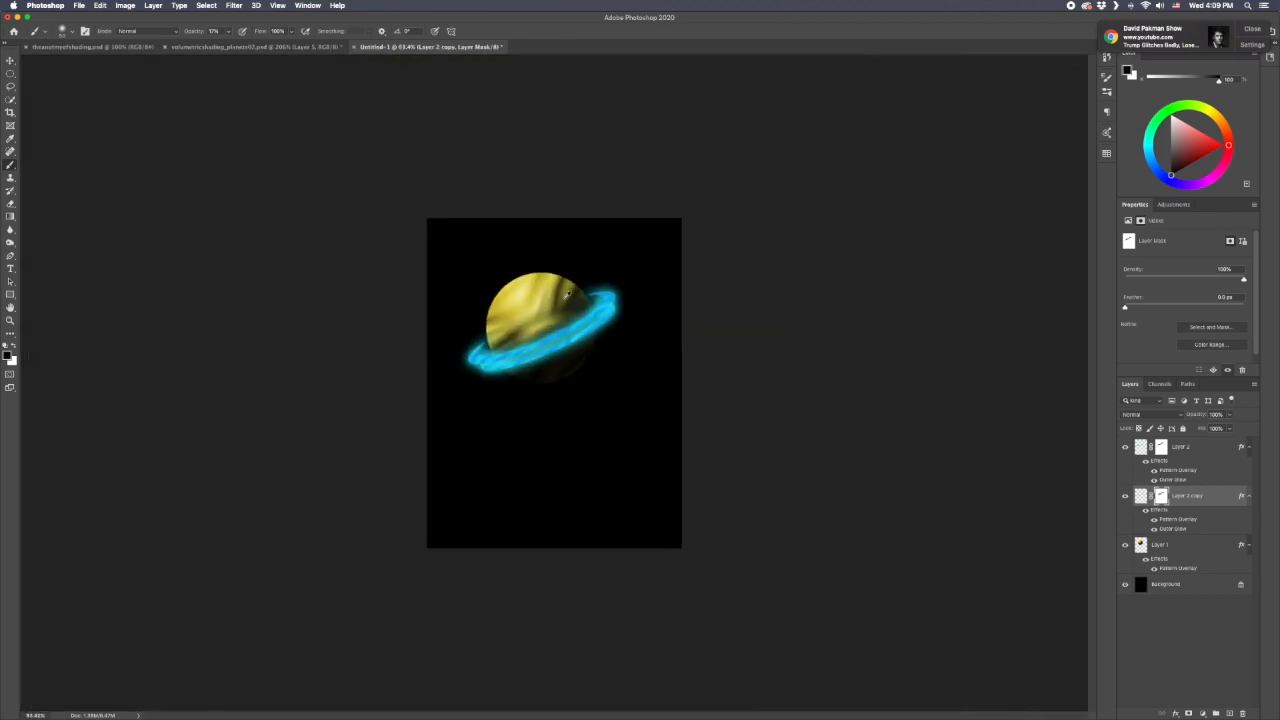
scroll(567, 295, "up", 1)
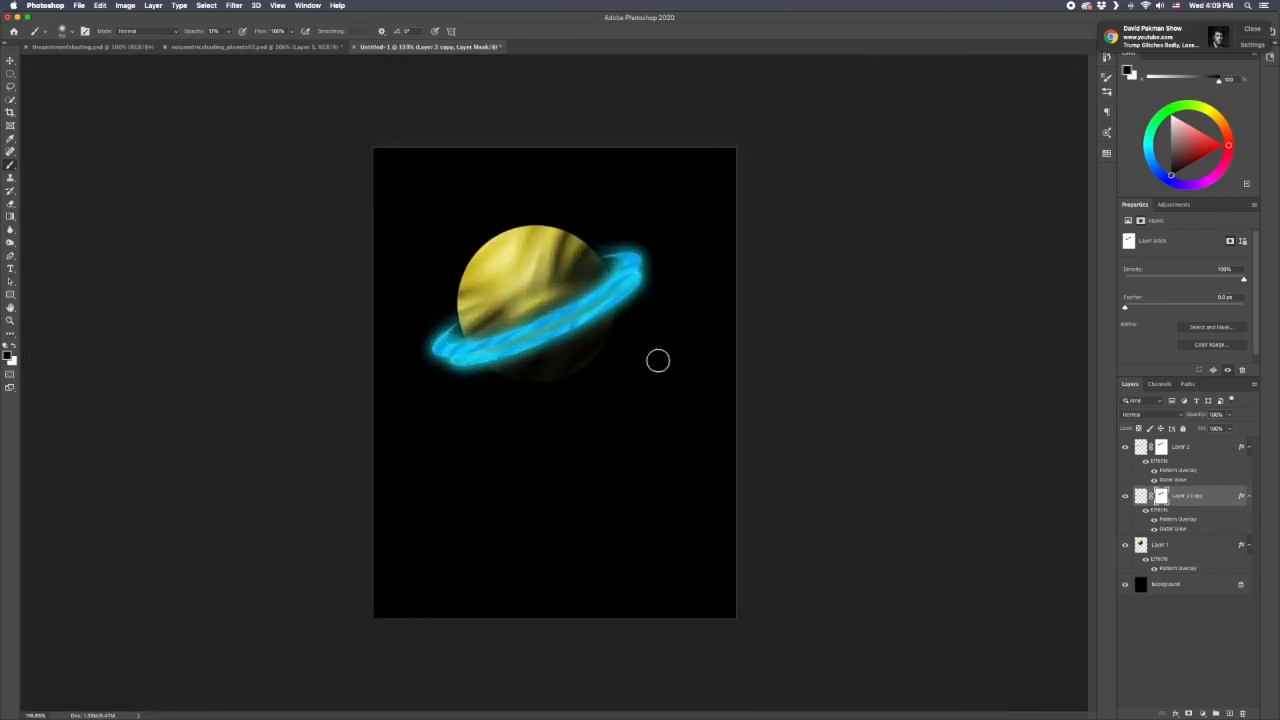
left_click_drag(655, 361, 598, 360)
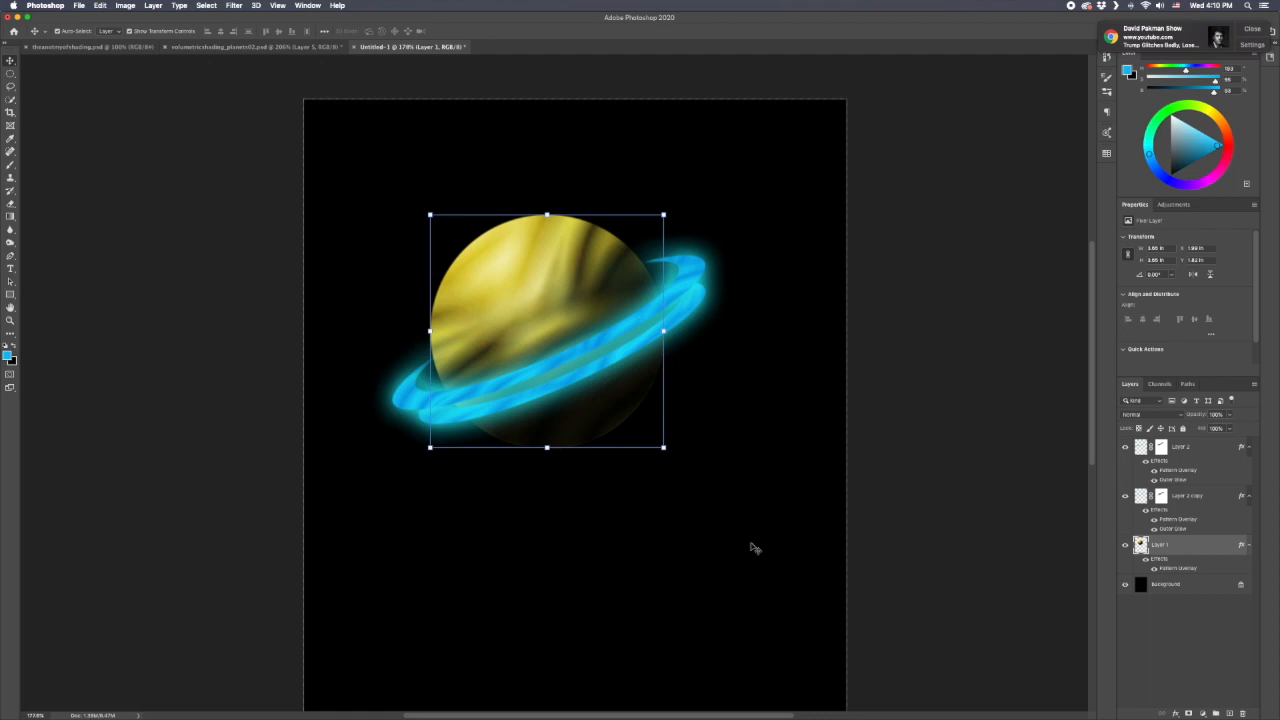
Step: Add a Hue/Saturation adjustment layer directly above the planet layer
left_click(1202, 714)
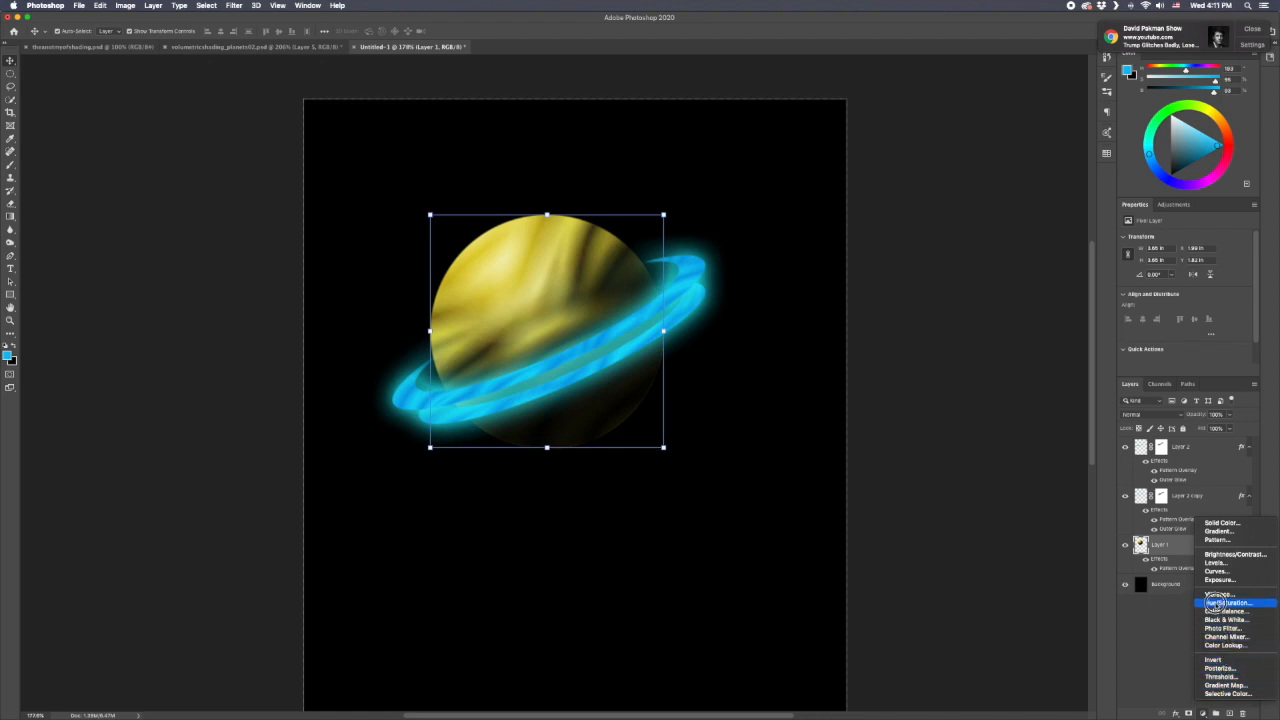
left_click(1215, 604)
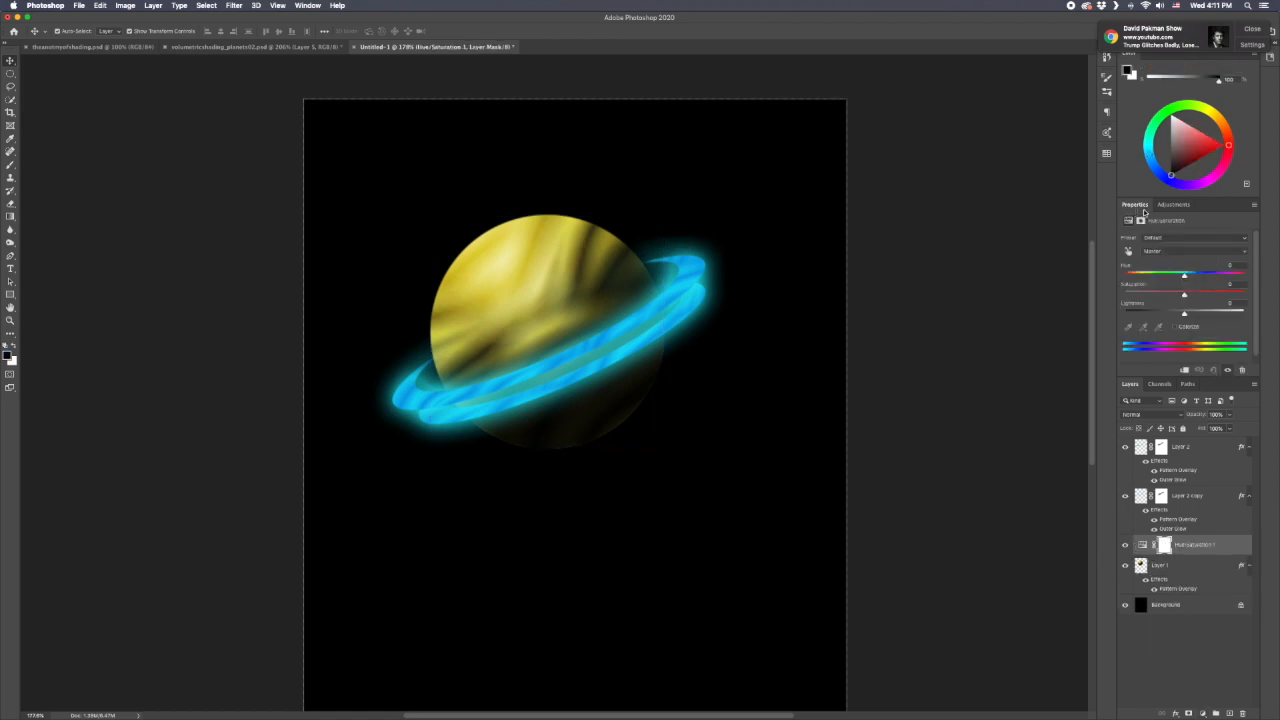
Step: Detach the adjustment's settings from the dock and clip the Hue/Saturation adjustment layer to the planet layer
left_click_drag(1145, 207, 907, 173)
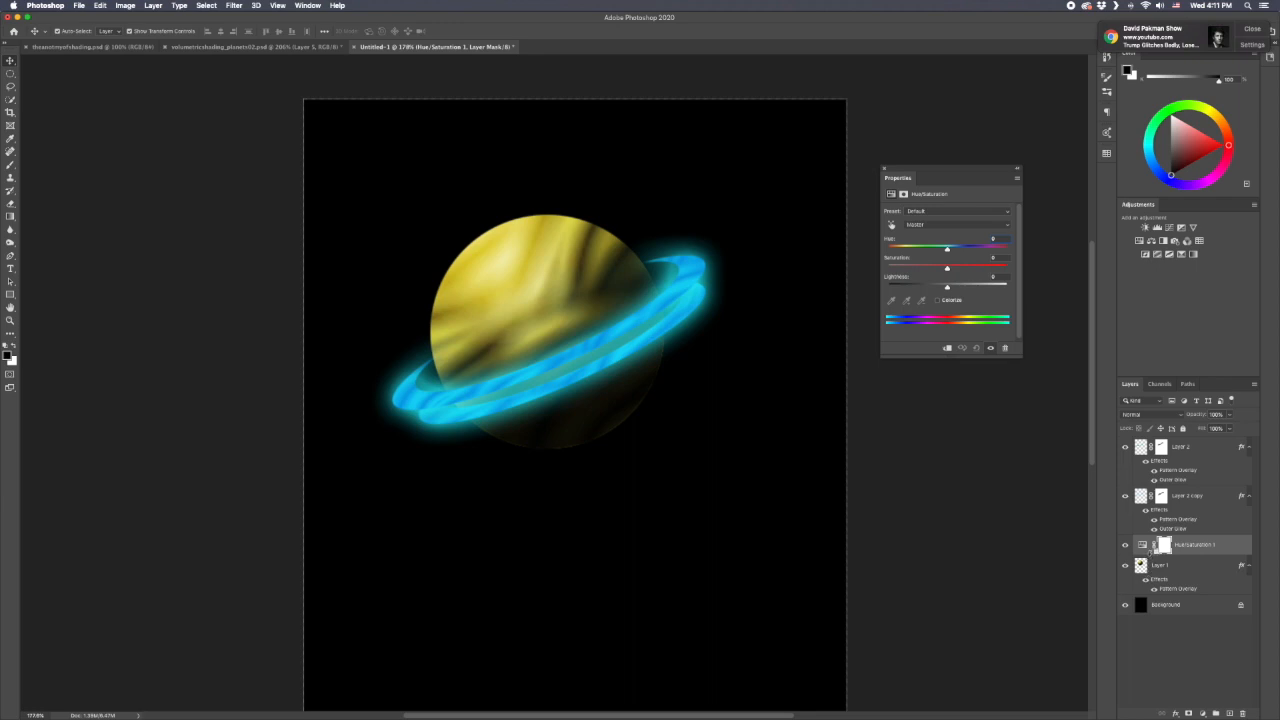
left_click(1152, 553, "alt")
Step: Recolour the planet blue by setting hue to about +161, saturation to about -43 and lightness to about -11
left_click_drag(947, 251, 993, 267)
left_click_drag(1019, 264, 946, 288)
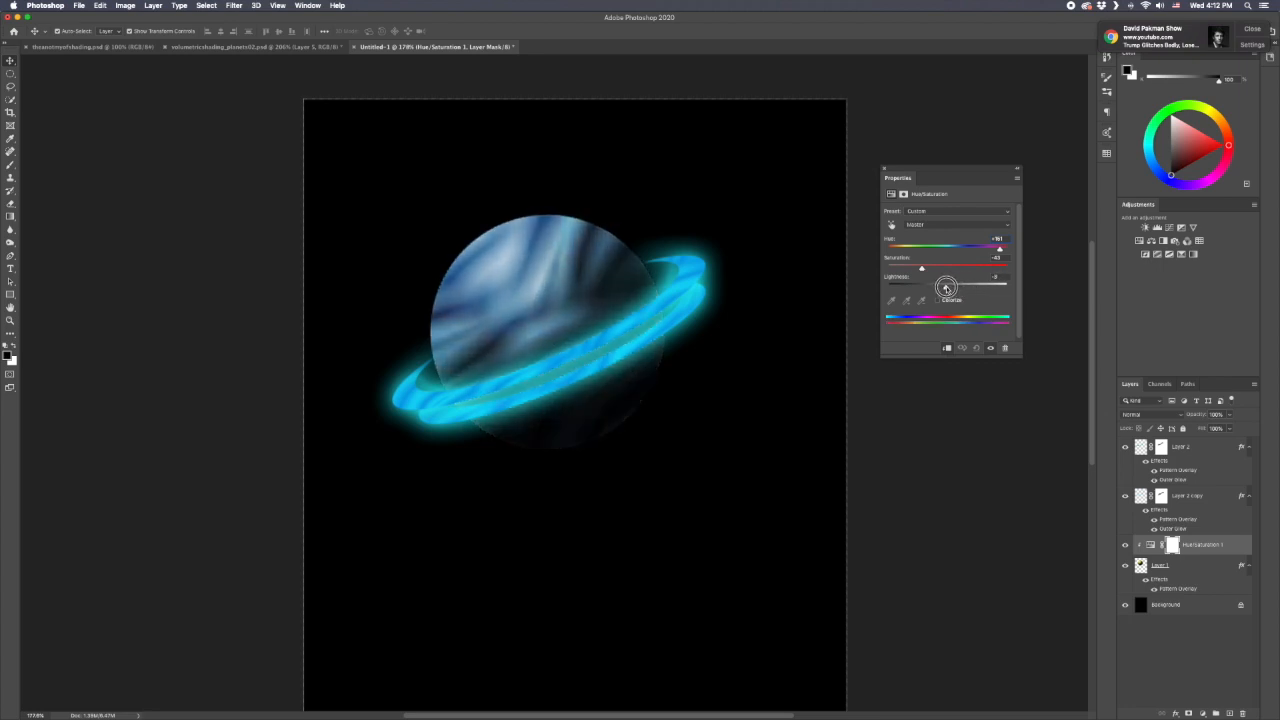
left_click_drag(946, 288, 940, 288)
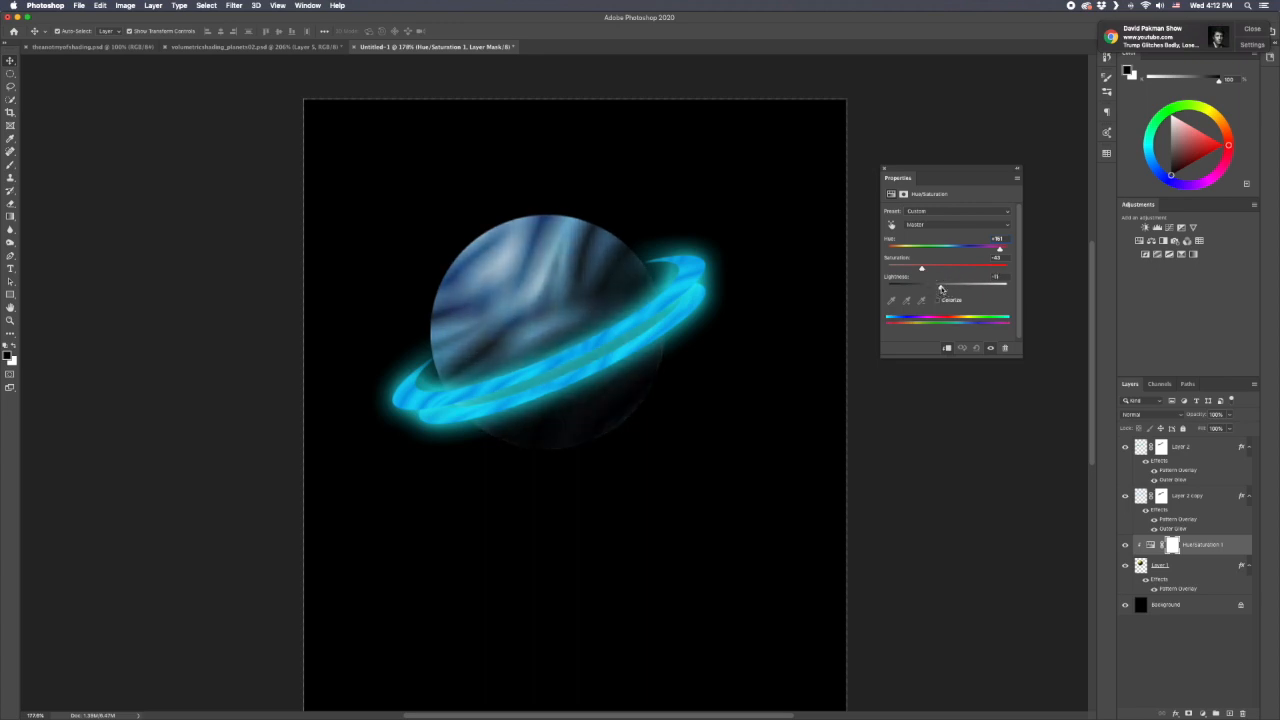
Step: Turn the planet magenta-pink with hue about -87 and saturation about -21, and dock the adjustment's settings again
mouse_move(999, 248)
left_mouse_down()
mouse_move(943, 255)
mouse_move(993, 251)
left_mouse_up()
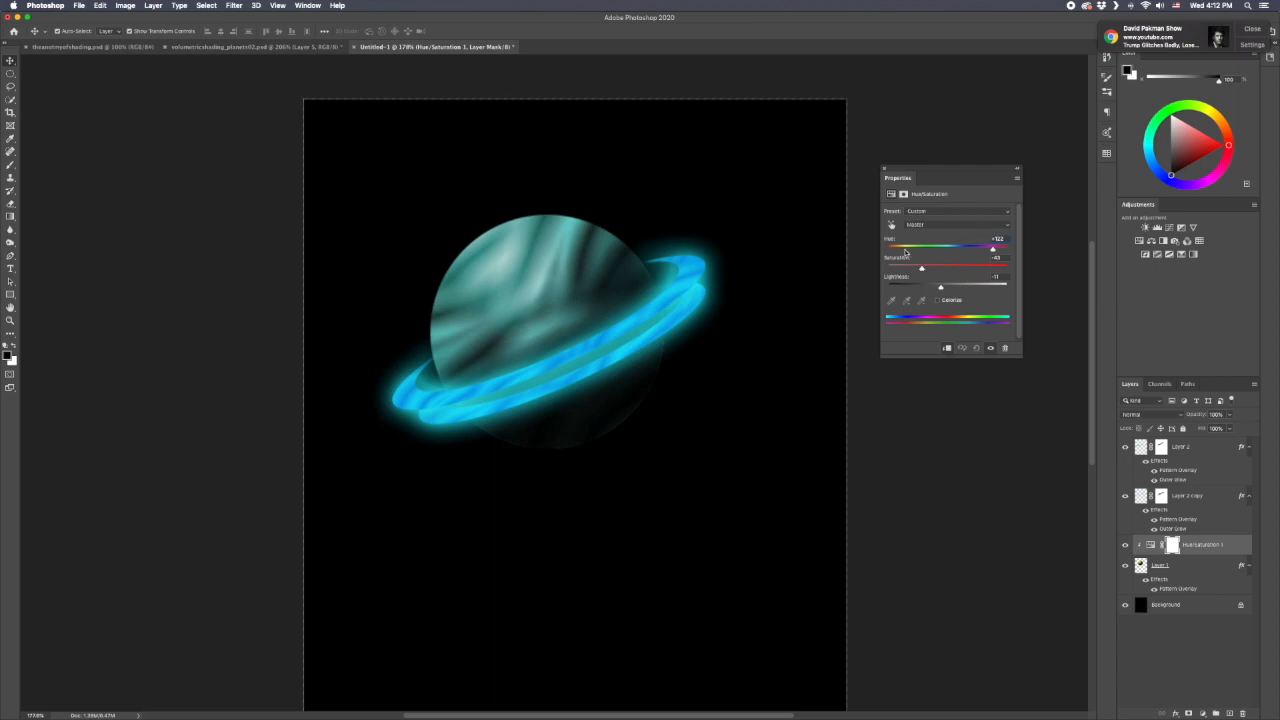
mouse_move(921, 271)
left_mouse_down()
mouse_move(962, 266)
mouse_move(934, 268)
mouse_move(966, 249)
mouse_move(903, 250)
mouse_move(921, 249)
left_mouse_up()
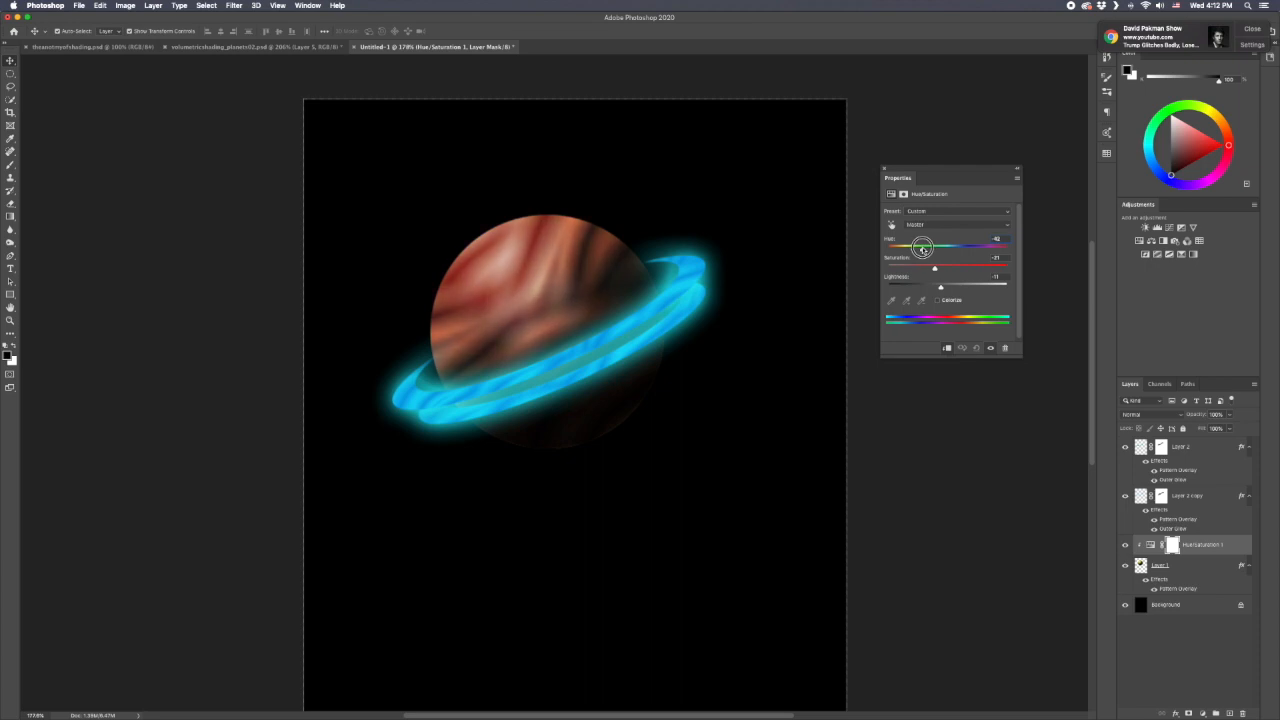
mouse_move(921, 249)
left_mouse_down()
mouse_move(943, 249)
mouse_move(879, 249)
mouse_move(929, 249)
mouse_move(907, 249)
left_mouse_up()
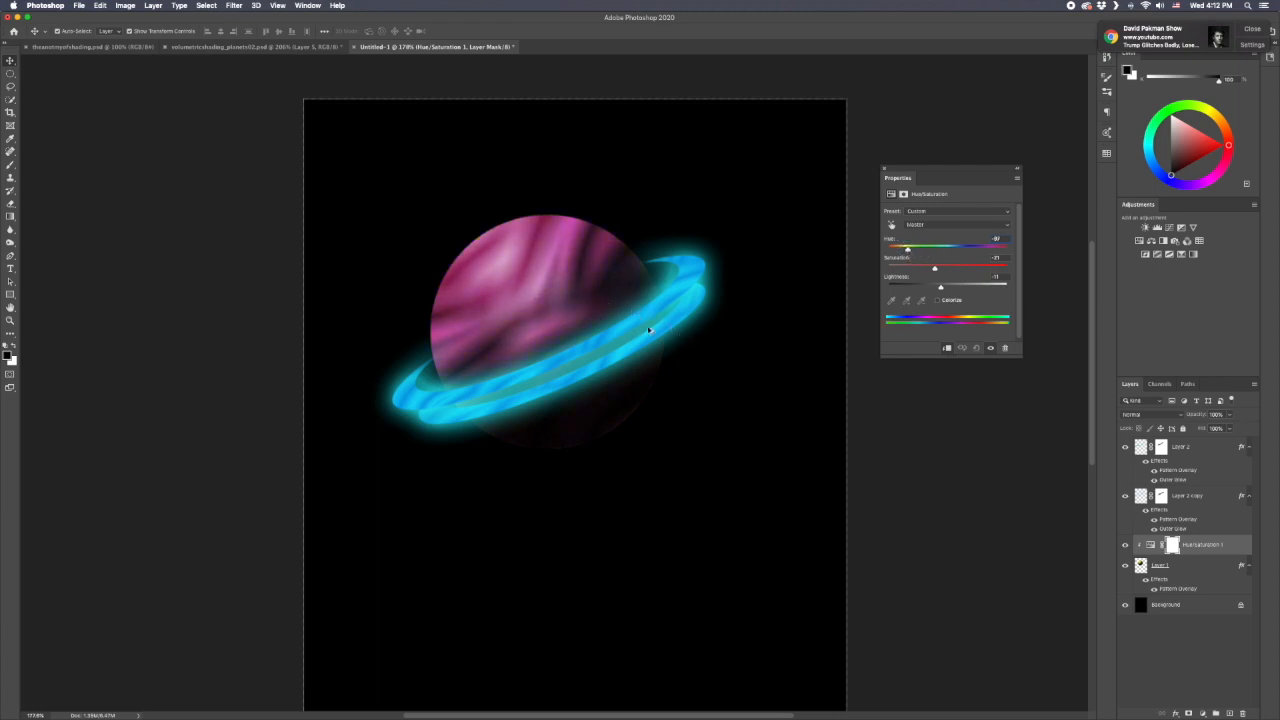
scroll(648, 330, "down", 2)
left_click_drag(895, 177, 1137, 210)
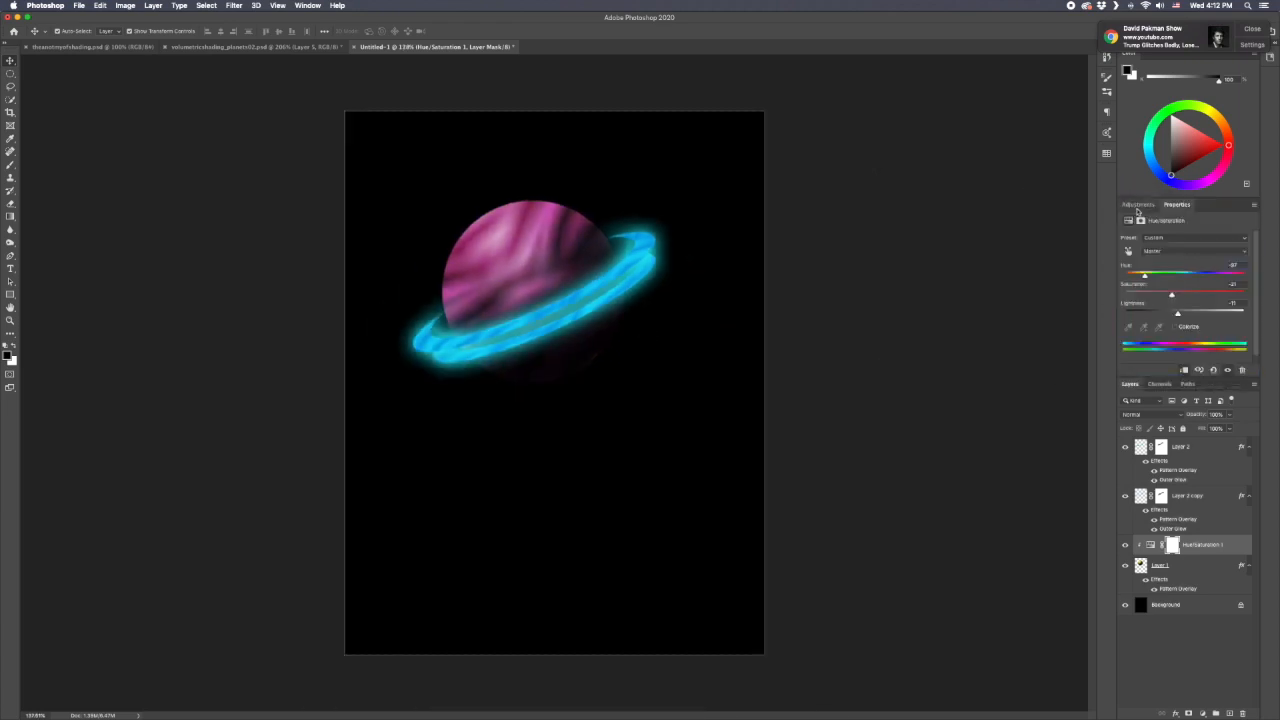